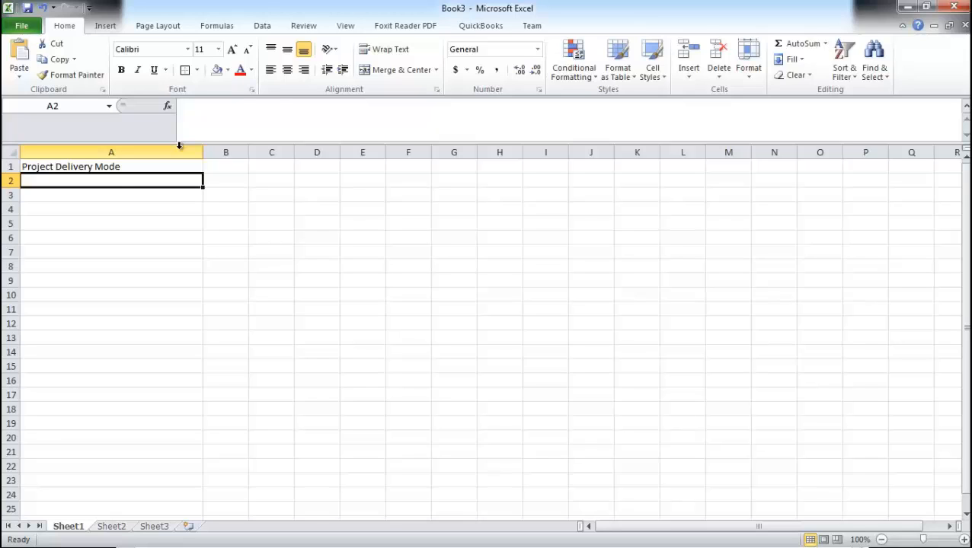
Step: Enter Project Definition in cell A2 below the Project Delivery Mode heading
{"action": "type", "text": "Project De"}
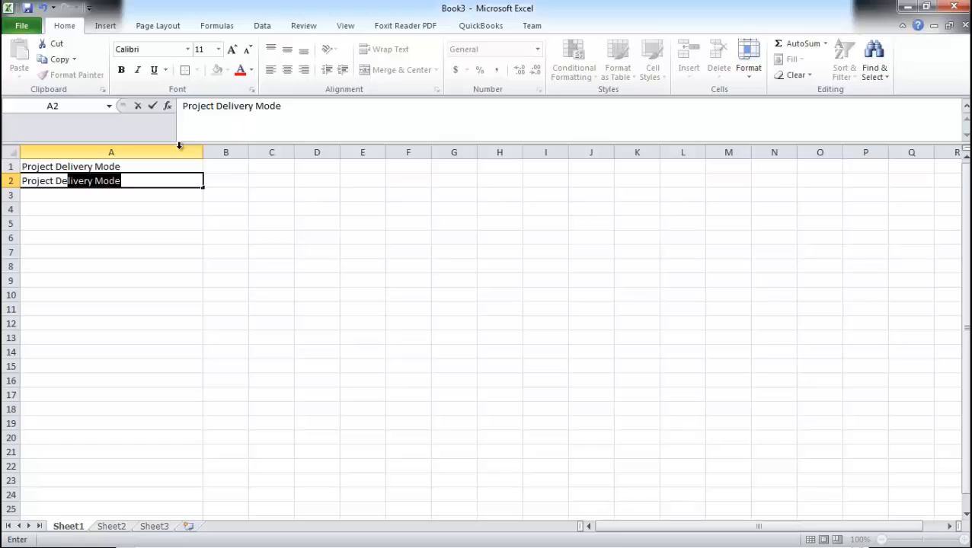
{"action": "type", "text": "finition"}
{"action": "key", "text": "Return"}
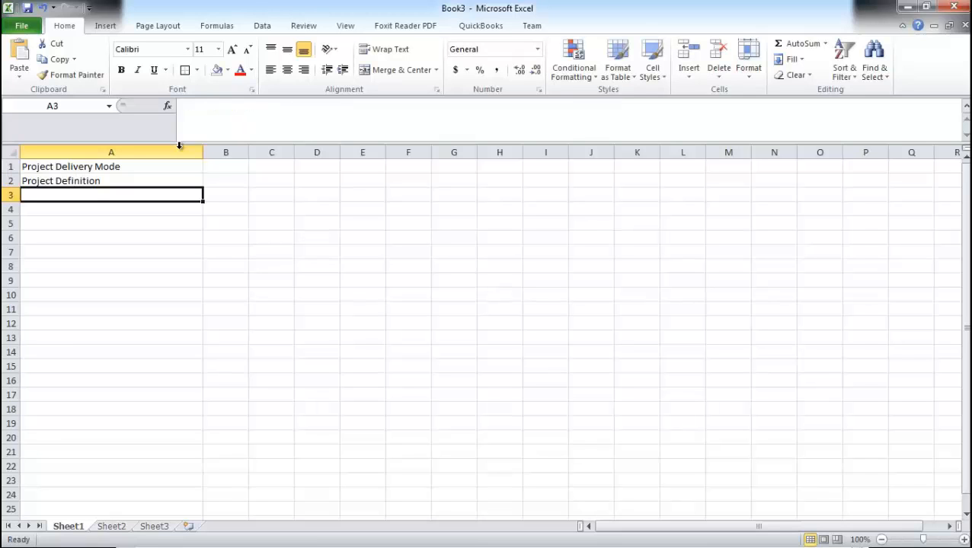
Step: Enter Project Analysis/Requirements in cell A3
{"action": "type", "text": "P"}
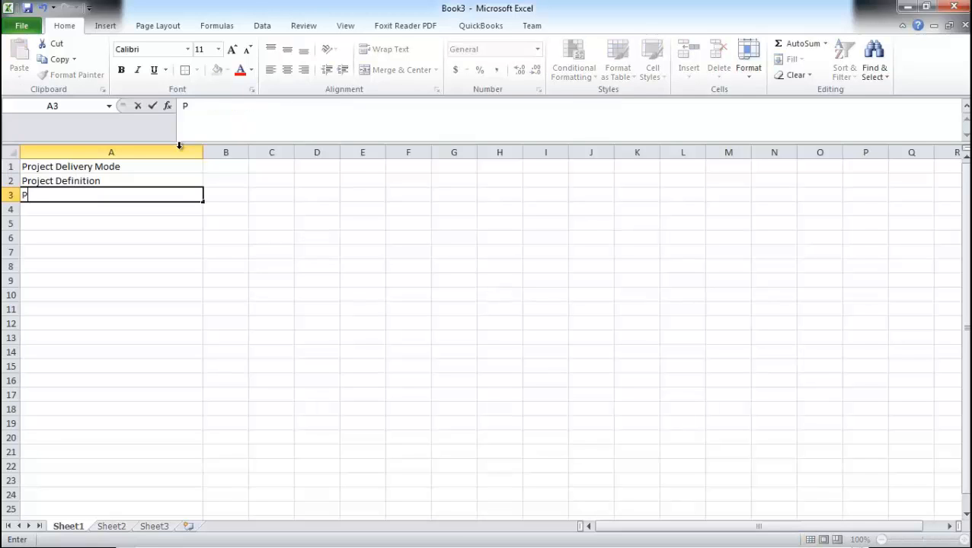
{"action": "type", "text": "roject Analysis"}
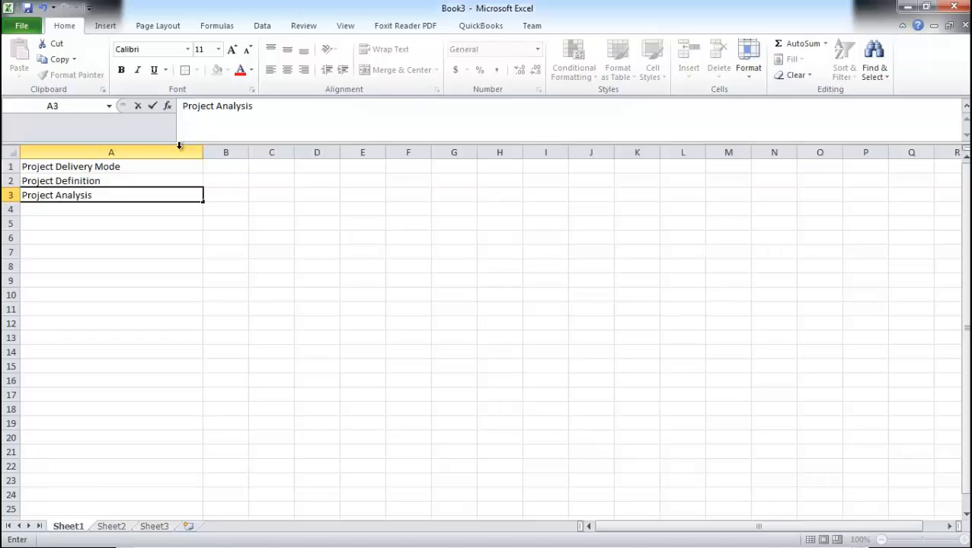
{"action": "type", "text": "/Requirements"}
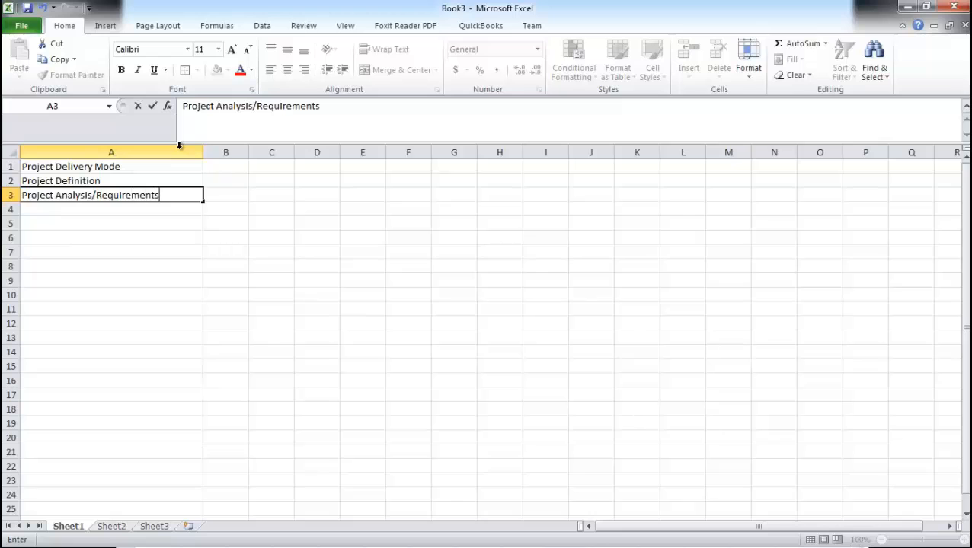
{"action": "key", "text": "Return"}
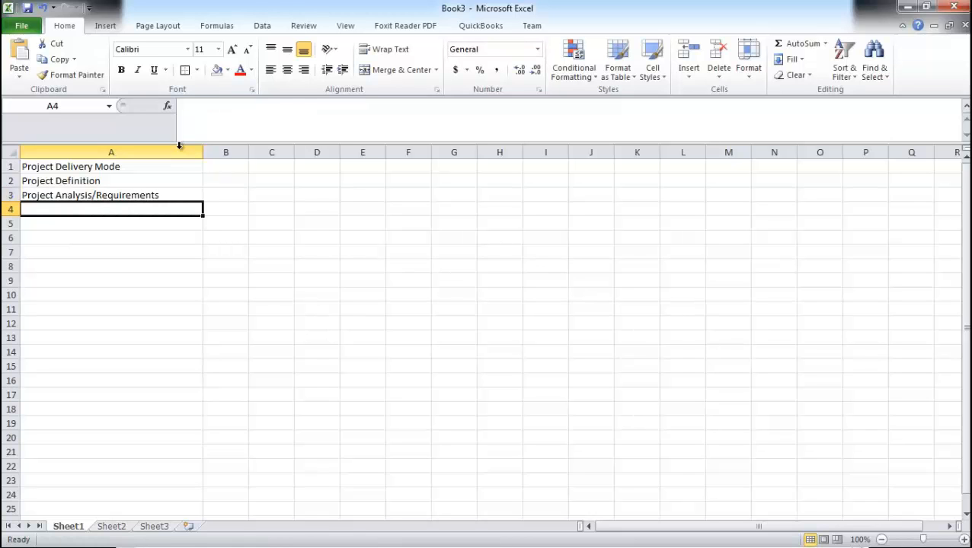
Step: Enter Project Design in cell A4
{"action": "type", "text": "Project Design"}
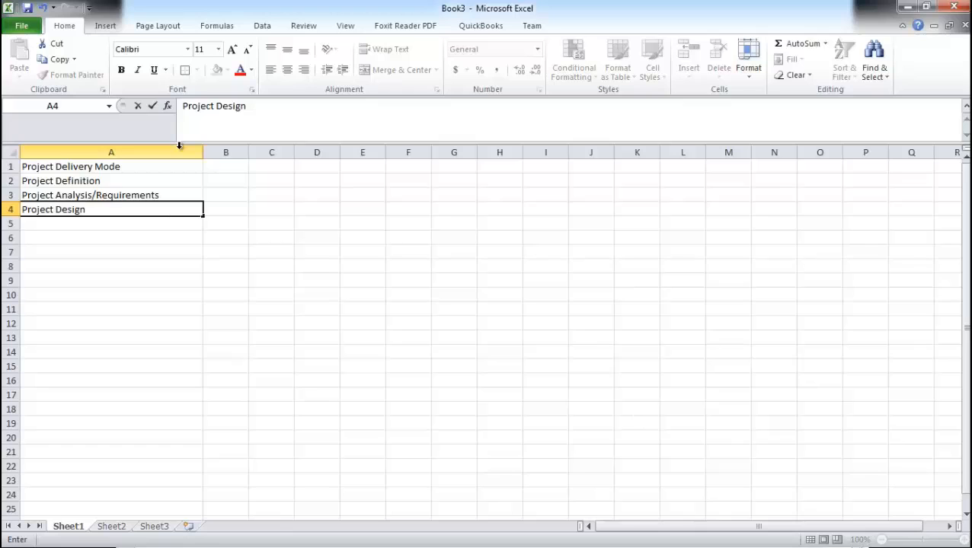
{"action": "key", "text": "Return"}
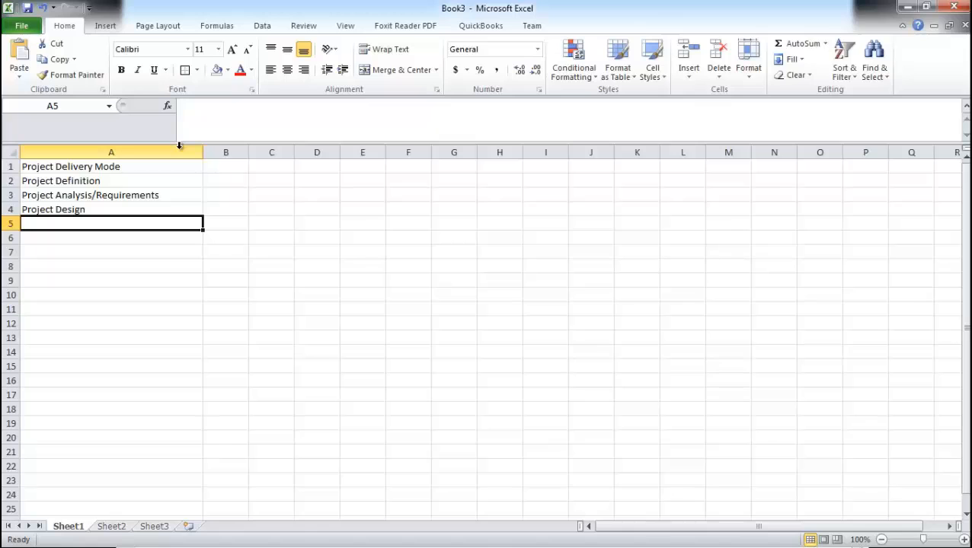
Step: Enter Project Development/Build in cell A5
{"action": "type", "text": "P"}
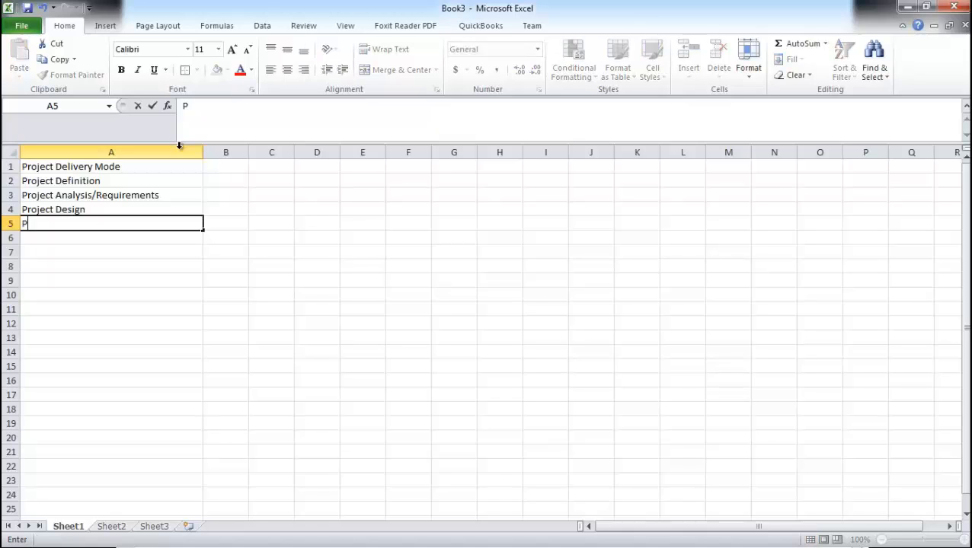
{"action": "type", "text": "roject De"}
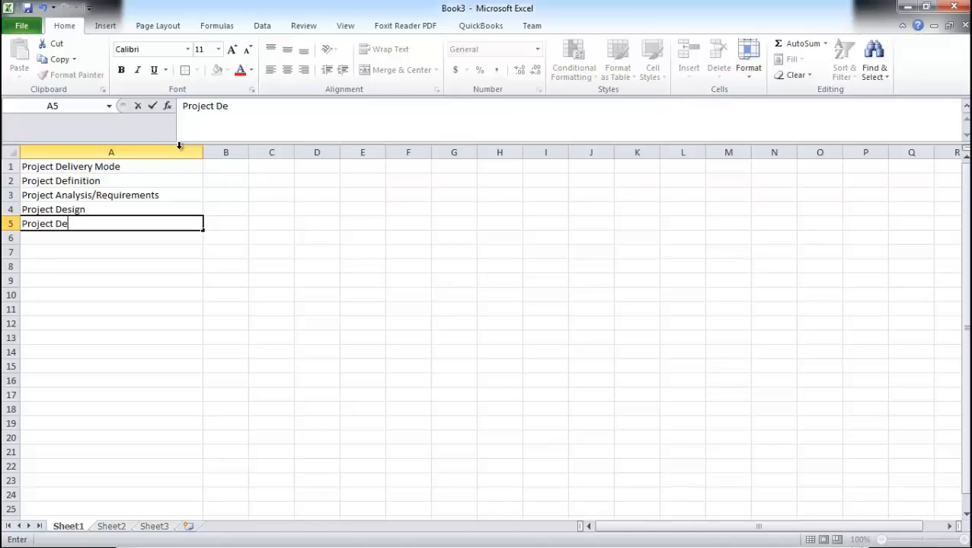
{"action": "type", "text": "velopment/"}
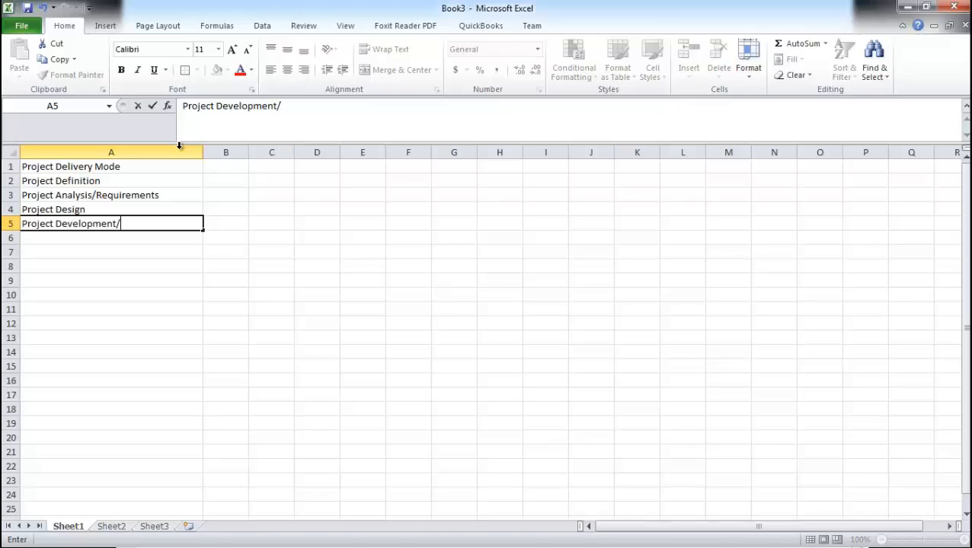
{"action": "type", "text": "Build"}
{"action": "key", "text": "Return"}
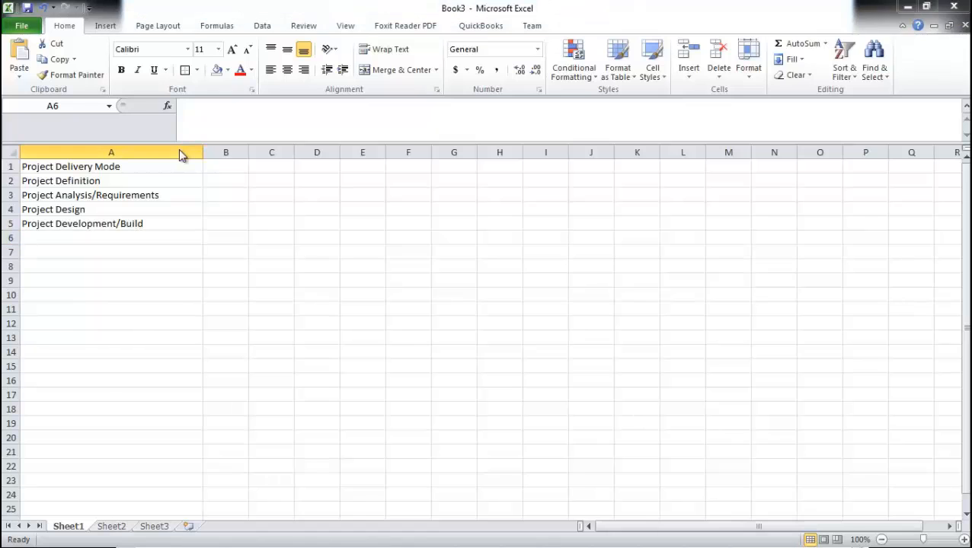
Step: Enter Project Testing in cell A6
{"action": "left_click", "coordinate": [109, 240]}
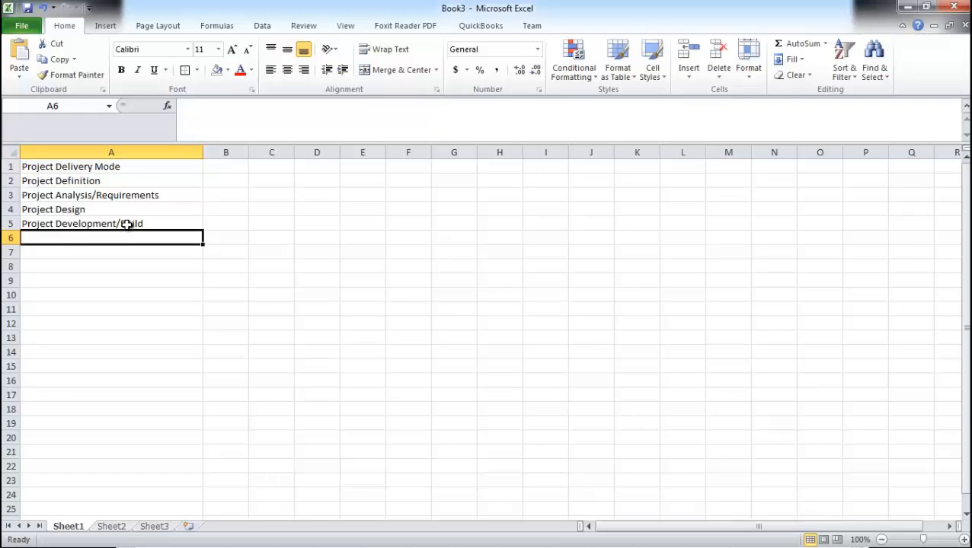
{"action": "left_click", "coordinate": [73, 223]}
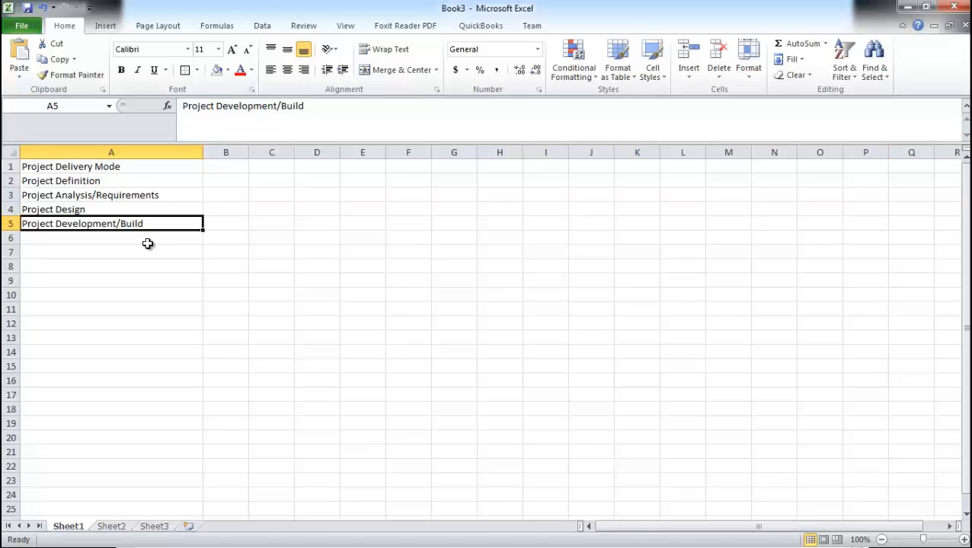
{"action": "left_click", "coordinate": [130, 239]}
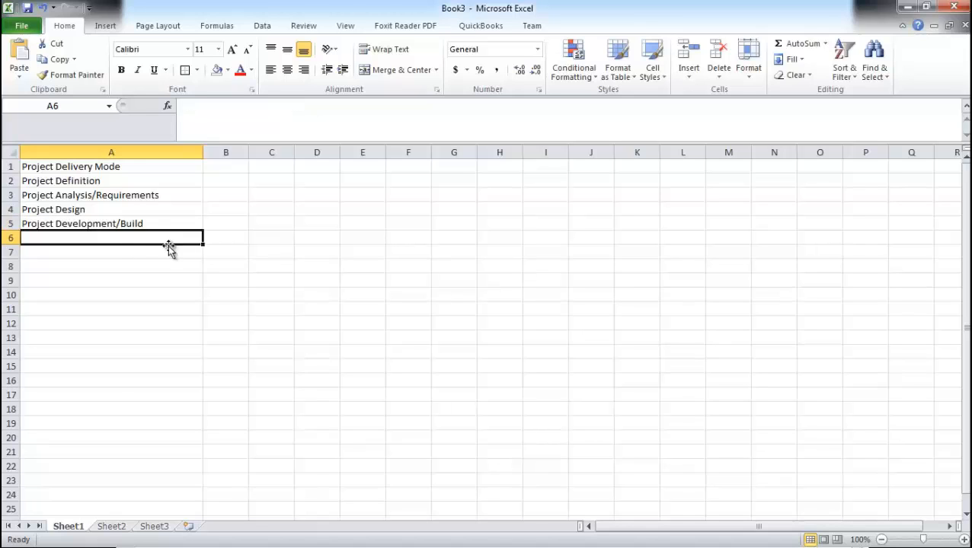
{"action": "type", "text": "P"}
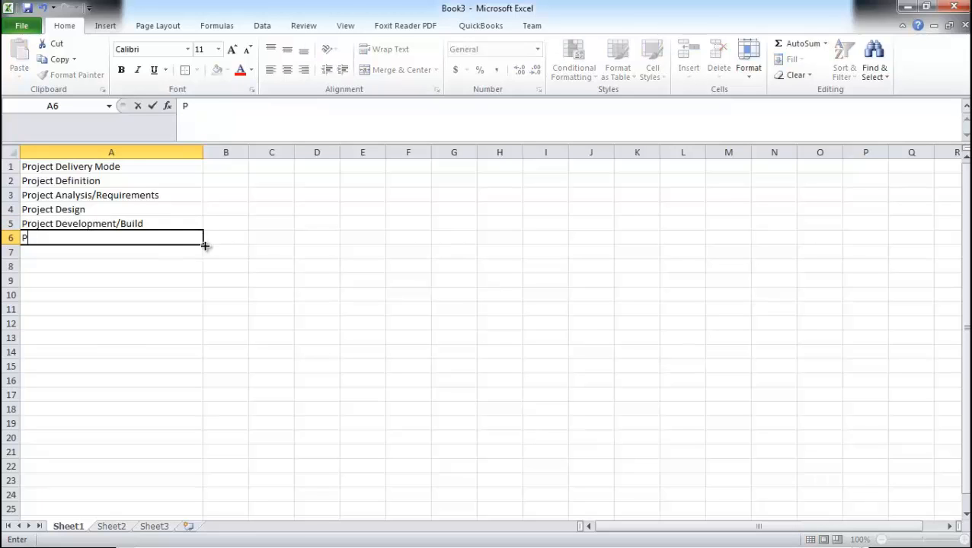
{"action": "type", "text": "roject Testing"}
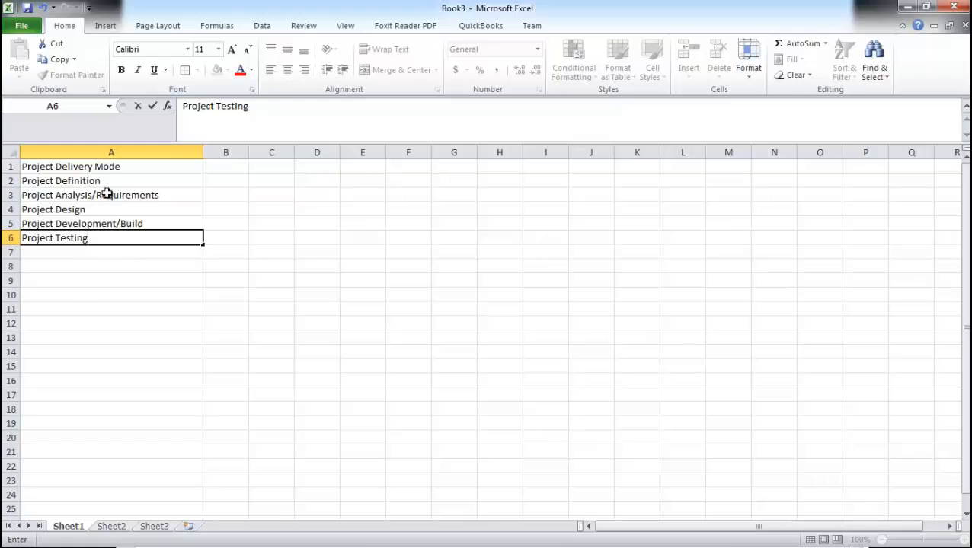
{"action": "left_click", "coordinate": [77, 255]}
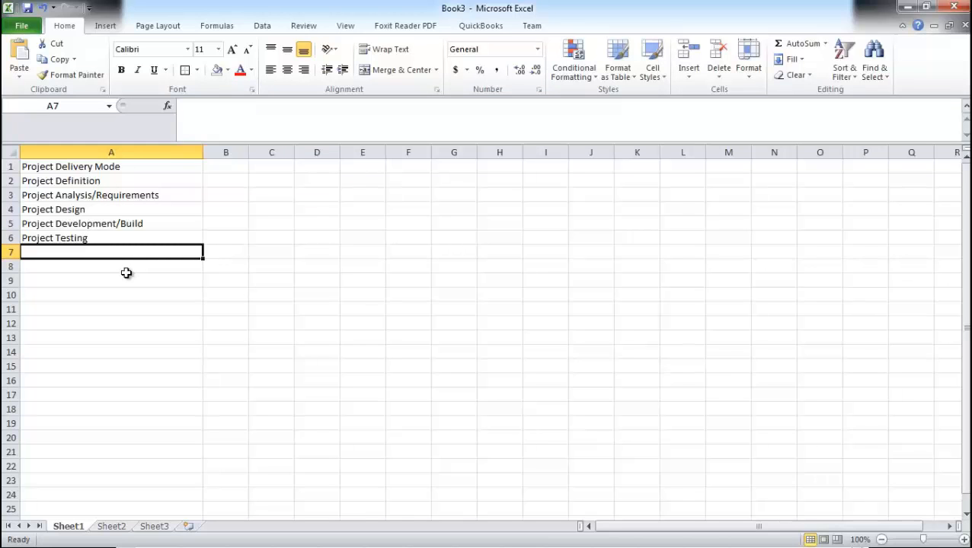
Step: Enter Project Deployment in cell A7
{"action": "type", "text": "Pr"}
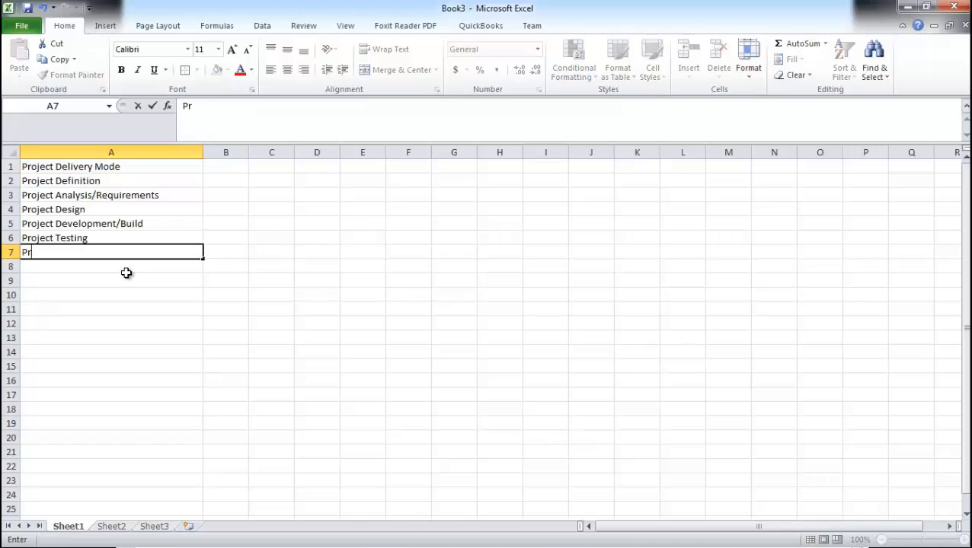
{"action": "type", "text": "oject De"}
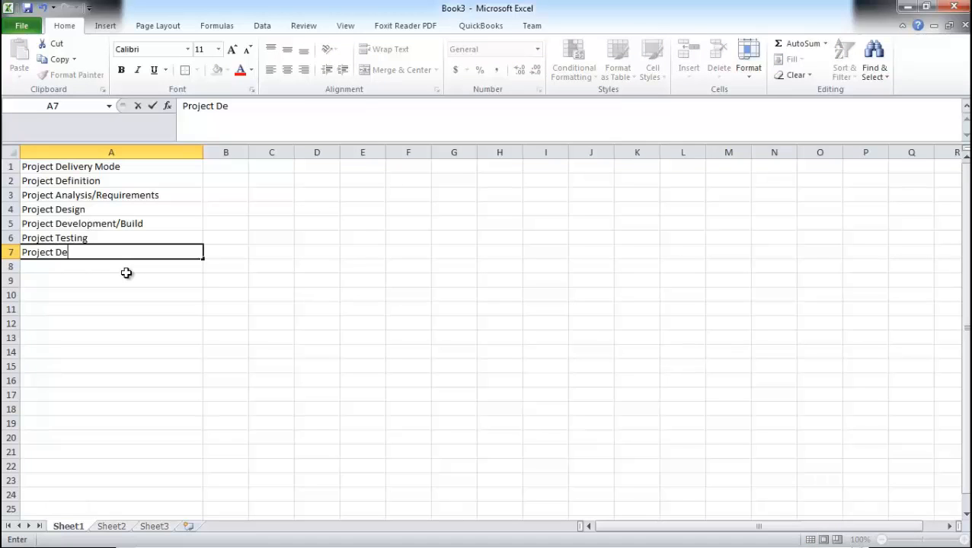
{"action": "type", "text": "ployment"}
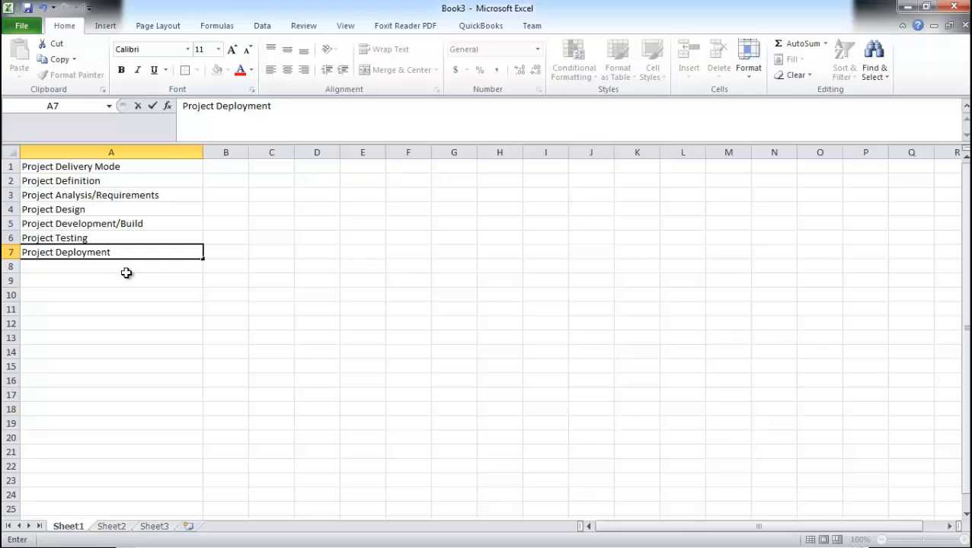
{"action": "key", "text": "Return"}
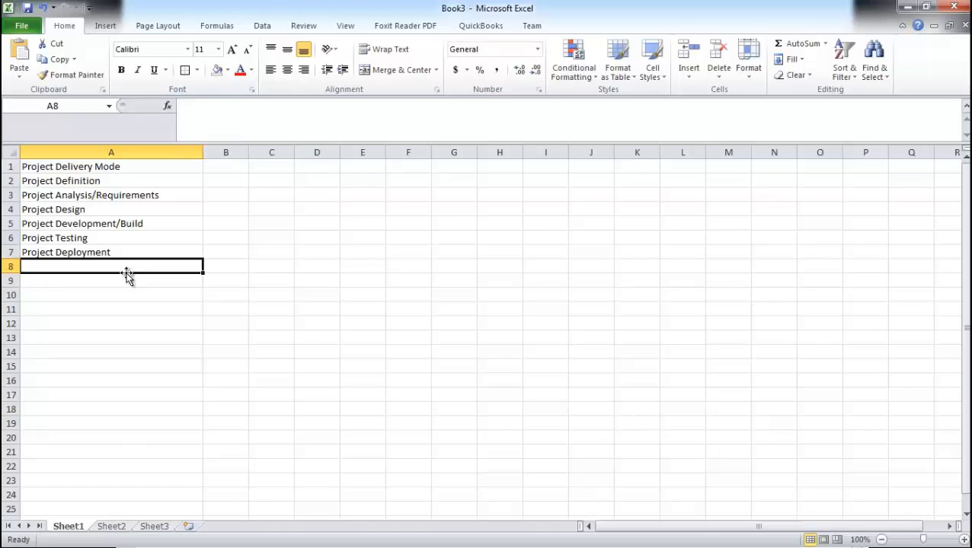
Step: Enter Project Closure in cell A8
{"action": "type", "text": "Project C"}
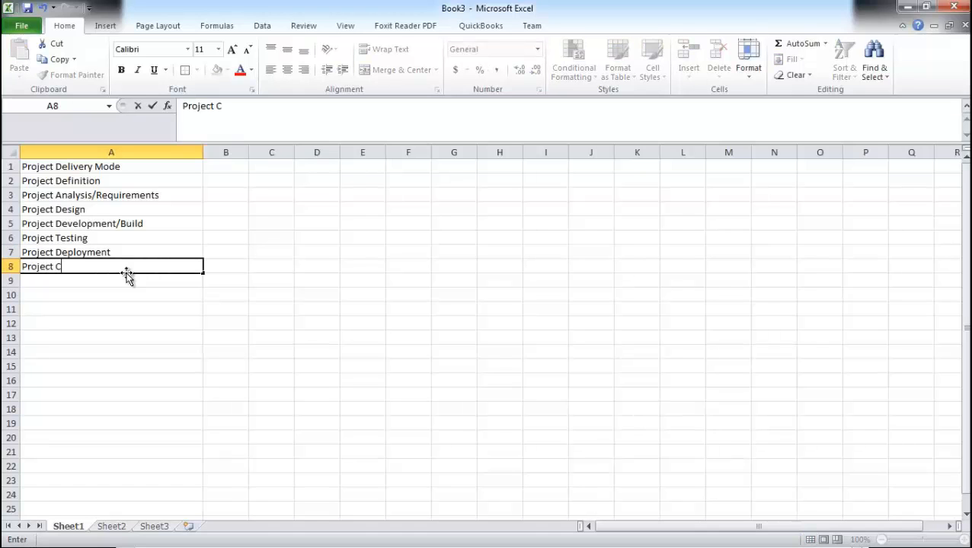
{"action": "type", "text": "losure"}
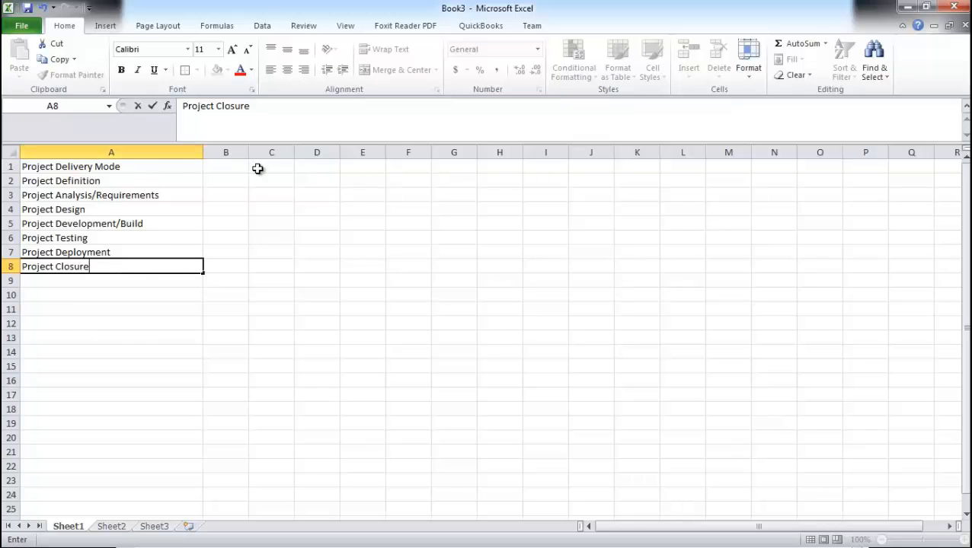
{"action": "left_click_drag", "start_coordinate": [230, 167], "coordinate": [611, 158]}
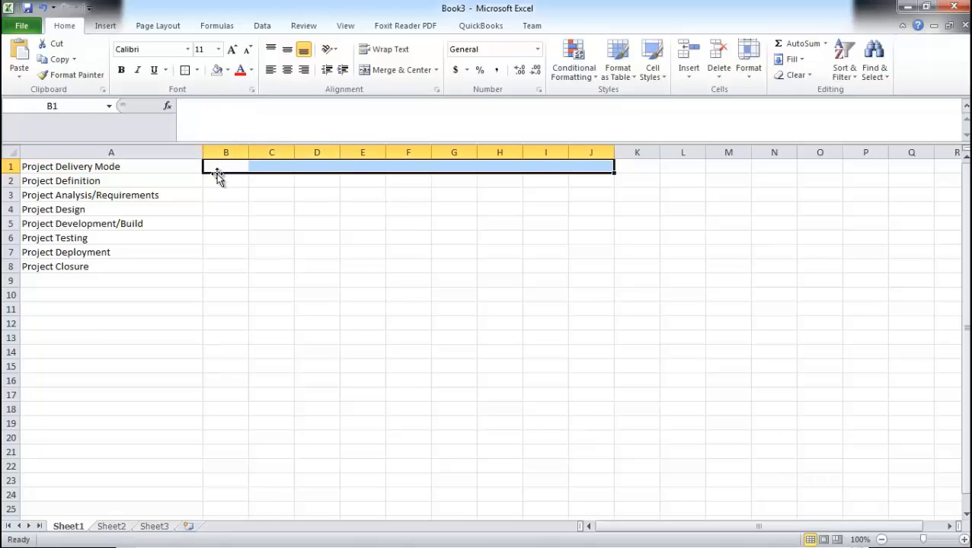
Step: Enter the date Jun 2014 in cell B1 as the first month header
{"action": "left_click", "coordinate": [220, 166]}
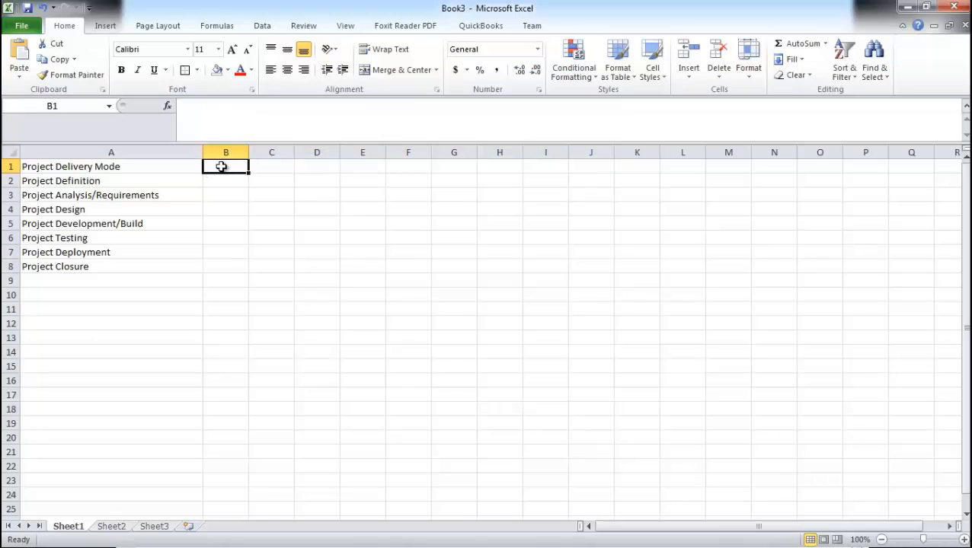
{"action": "type", "text": "J"}
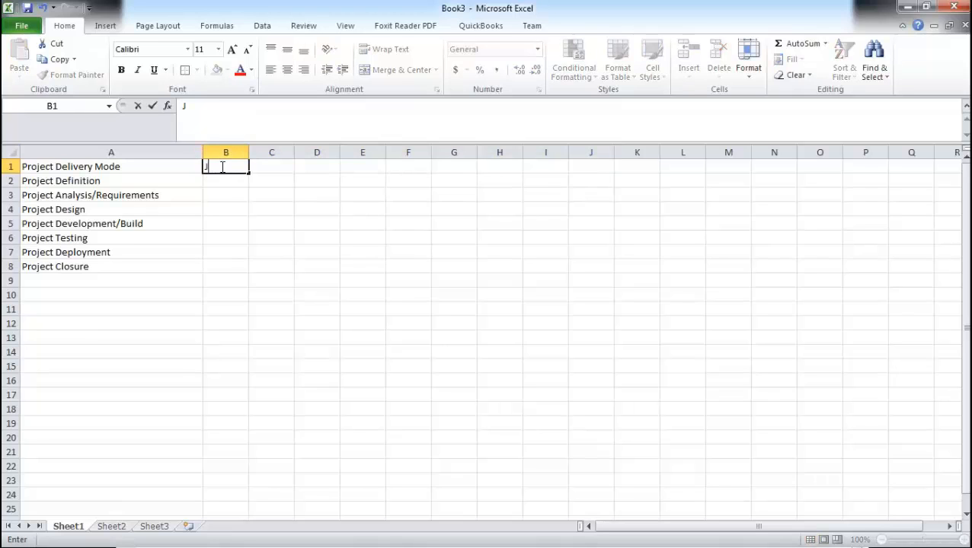
{"action": "type", "text": "un 2014"}
{"action": "key", "text": "Return"}
Step: Try to copy the B1 date across cells C1 to J1
{"action": "left_click", "coordinate": [220, 166]}
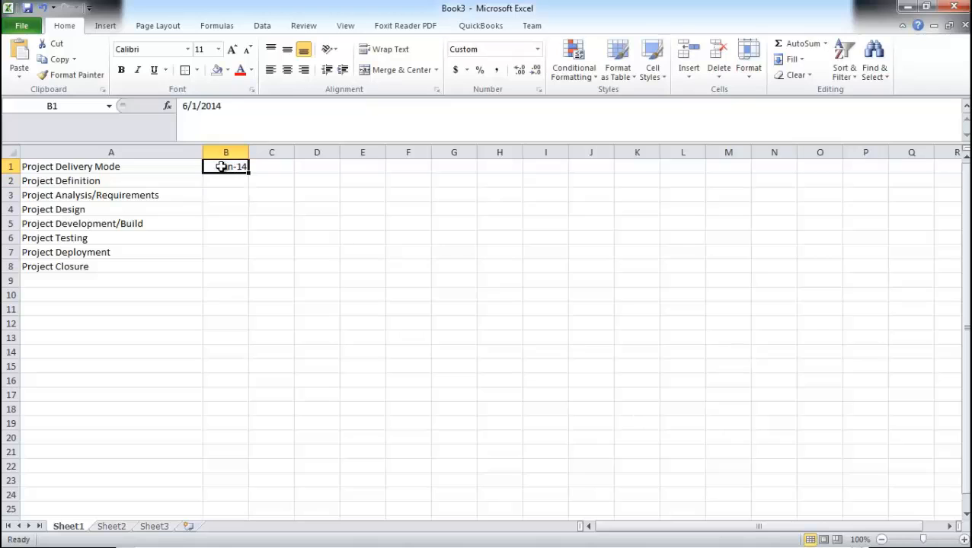
{"action": "key", "text": "ctrl+c"}
{"action": "left_click_drag", "start_coordinate": [274, 167], "coordinate": [592, 167]}
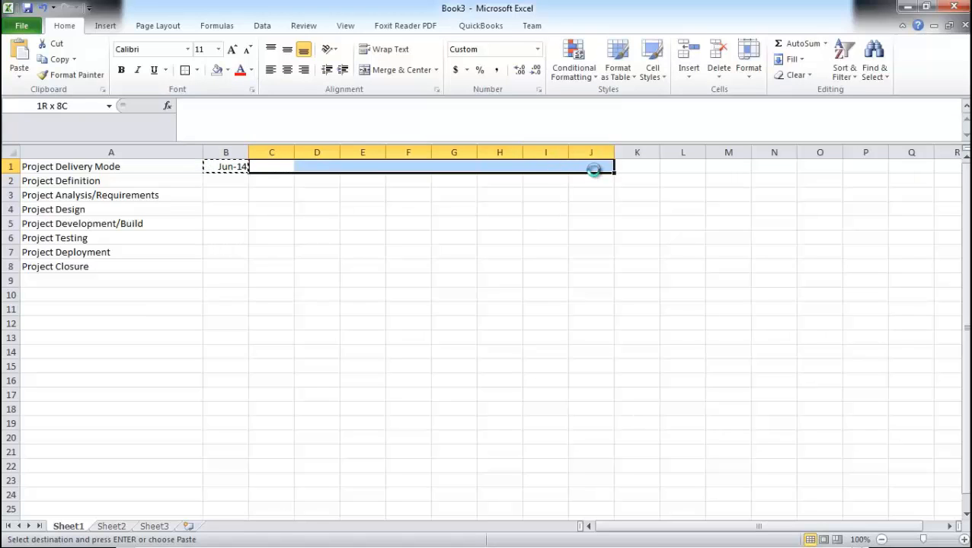
{"action": "key", "text": "ctrl+v"}
{"action": "key", "text": "Escape"}
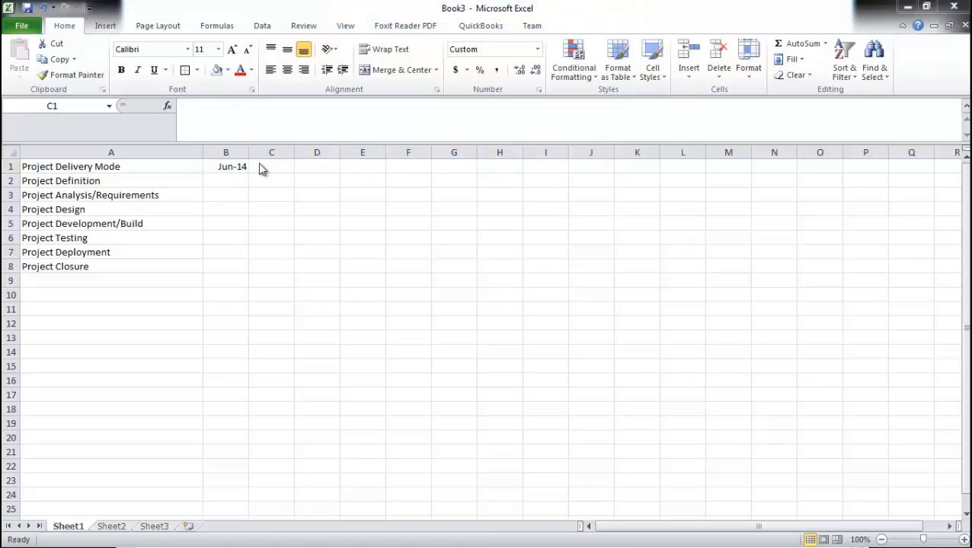
Step: Enter Jul 2014 in cell C1 as the second month header
{"action": "left_click", "coordinate": [260, 165]}
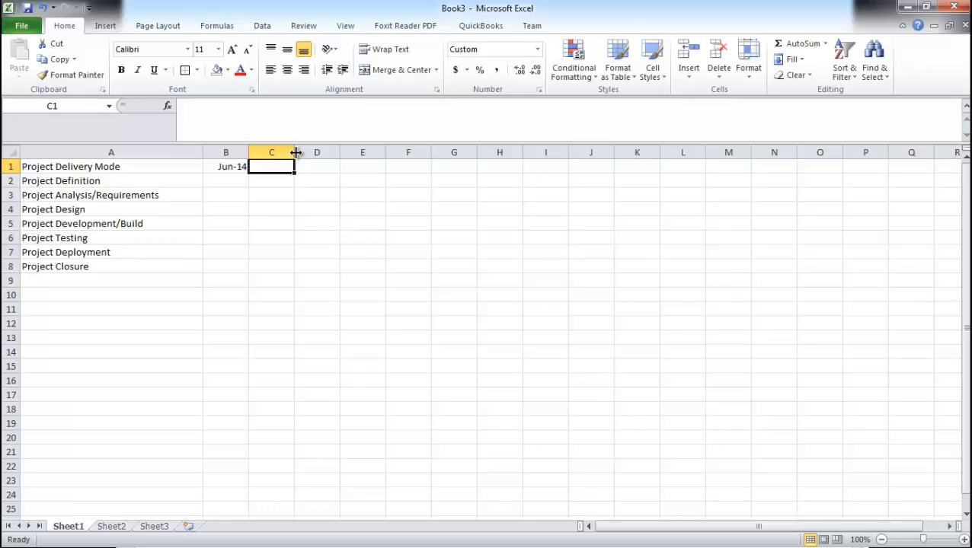
{"action": "type", "text": "Jul"}
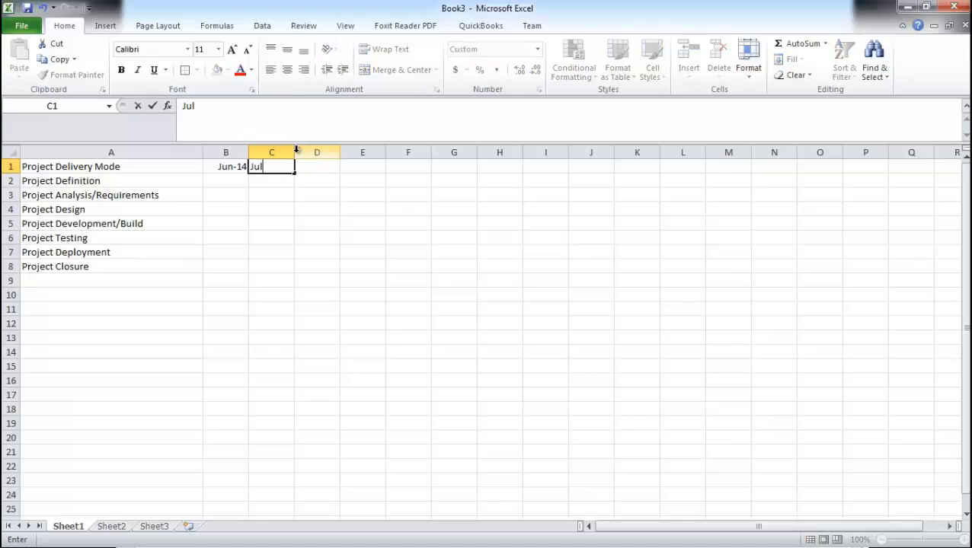
{"action": "type", "text": " 2014"}
{"action": "key", "text": "Tab"}
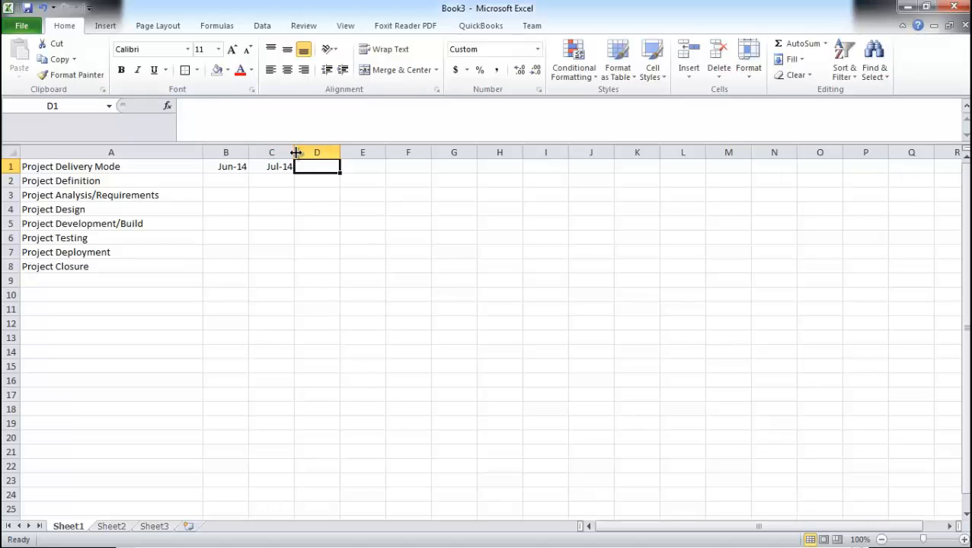
Step: Enter the month headers Aug-2014 in D1 and Sep-2014 in E1
{"action": "type", "text": "Aug-2014"}
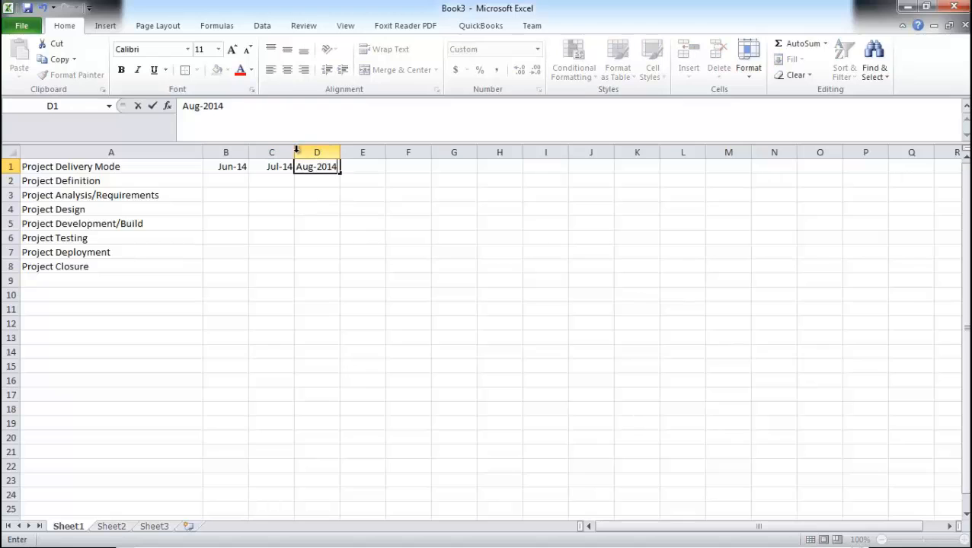
{"action": "key", "text": "Tab"}
{"action": "type", "text": "Se"}
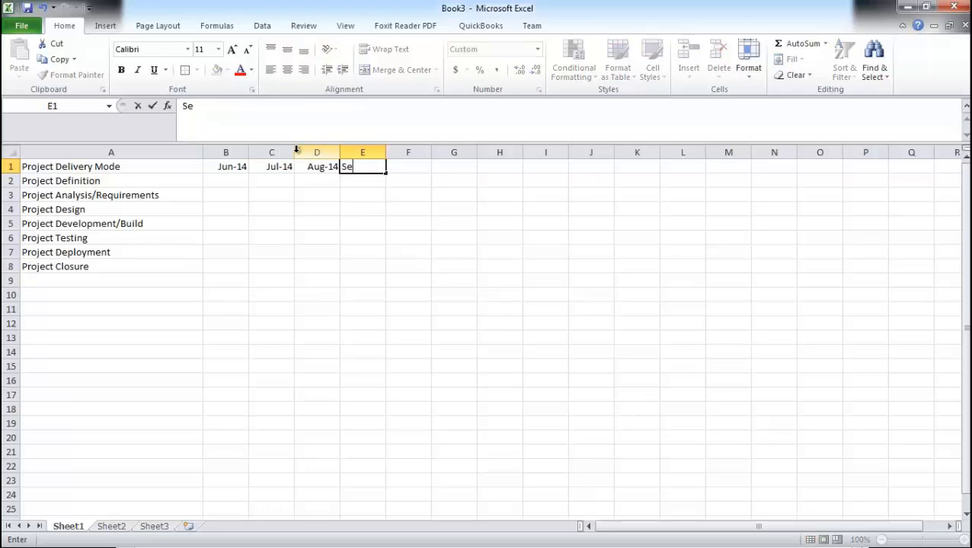
{"action": "type", "text": "p-2014"}
{"action": "key", "text": "Tab"}
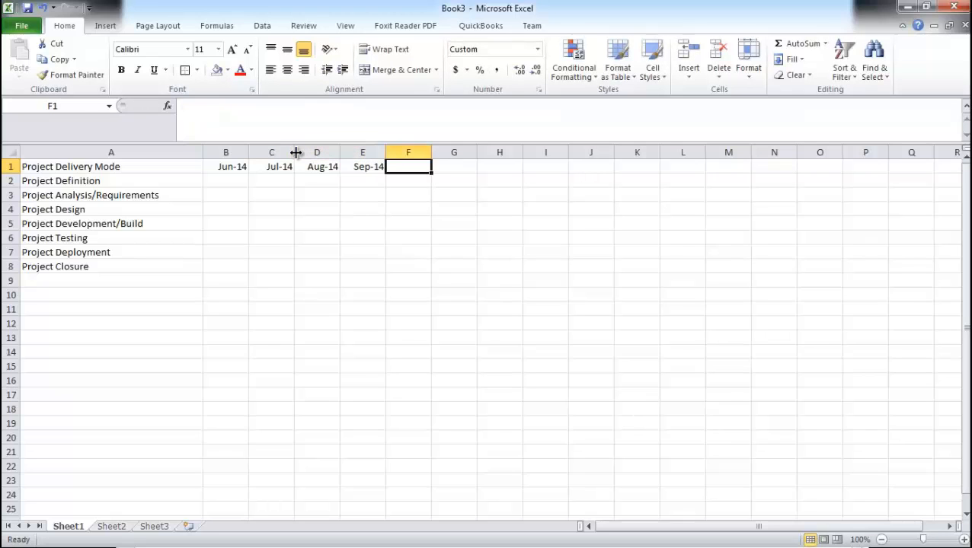
{"action": "type", "text": "Oct"}
{"action": "key", "text": "BackSpace"}
{"action": "key", "text": "BackSpace"}
{"action": "key", "text": "BackSpace"}
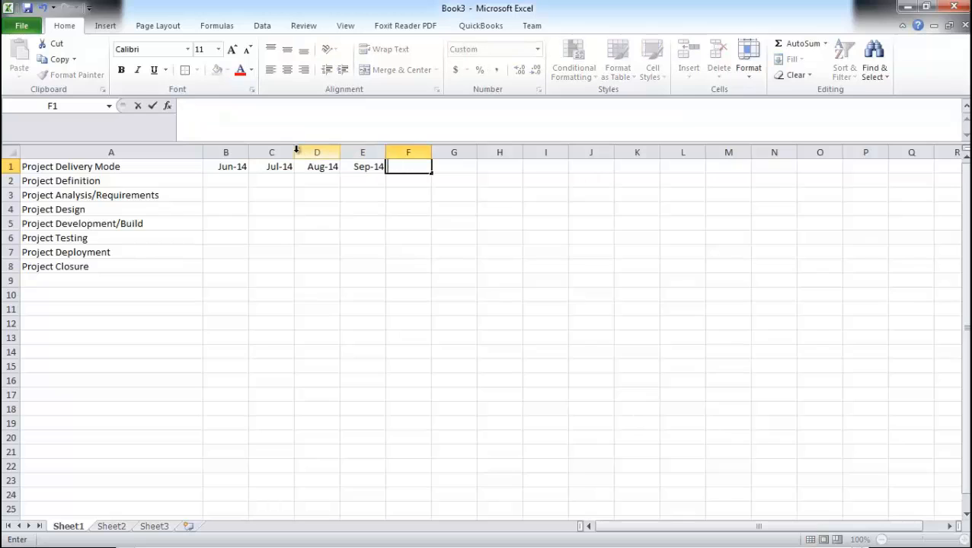
Step: Enter Oct-2014 in cell F1 as the next month header
{"action": "type", "text": "Oct-2014"}
{"action": "key", "text": "Return"}
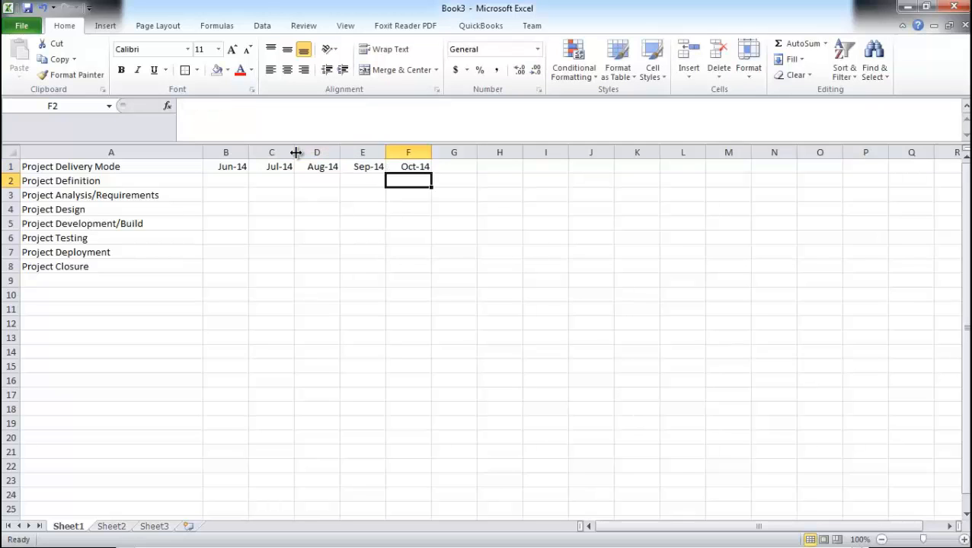
Step: Enter the month headers Nov-2014 in G1 and Dec-2014 in H1
{"action": "key", "text": "Right"}
{"action": "key", "text": "Up"}
{"action": "type", "text": "Nov"}
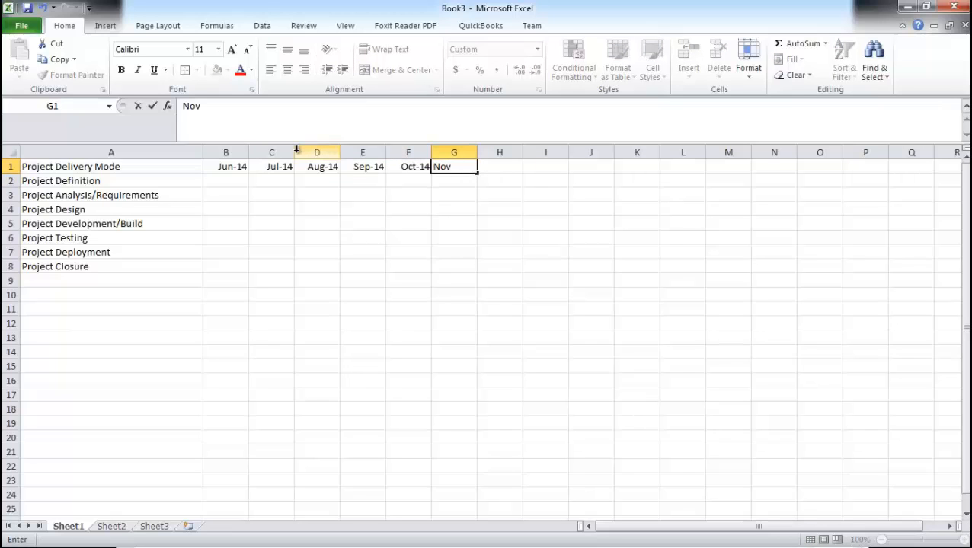
{"action": "type", "text": "-2014"}
{"action": "key", "text": "Tab"}
{"action": "type", "text": "D"}
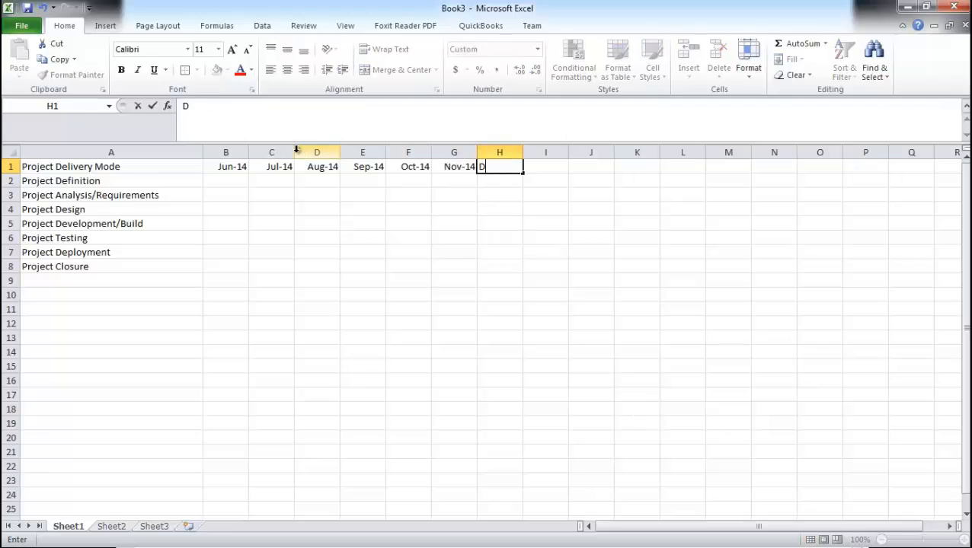
{"action": "type", "text": "ec-2014"}
{"action": "key", "text": "Tab"}
Step: Enter Jan-2014 in cell I1 as the next month header
{"action": "type", "text": "Jan"}
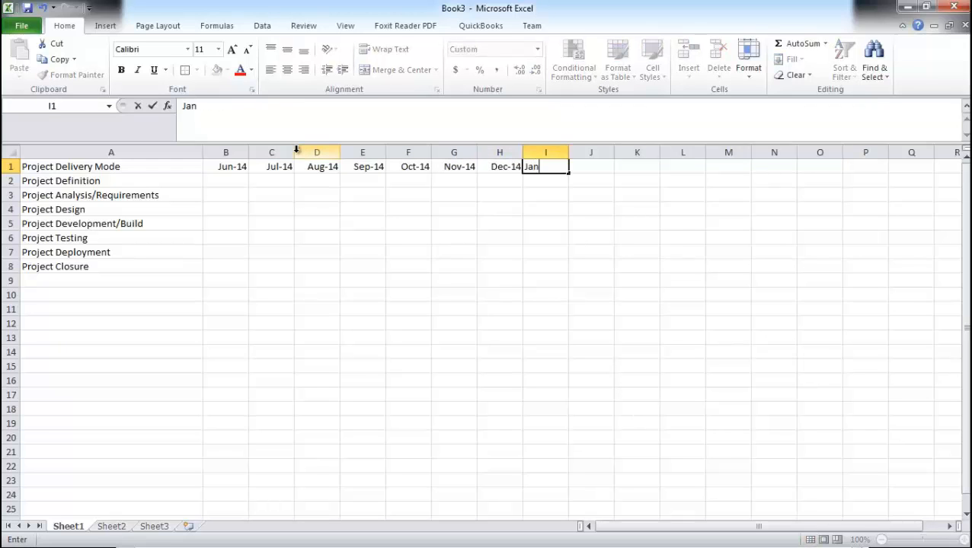
{"action": "type", "text": "-2901"}
{"action": "key", "text": "BackSpace"}
{"action": "key", "text": "BackSpace"}
{"action": "key", "text": "BackSpace"}
{"action": "type", "text": "014"}
{"action": "key", "text": "Tab"}
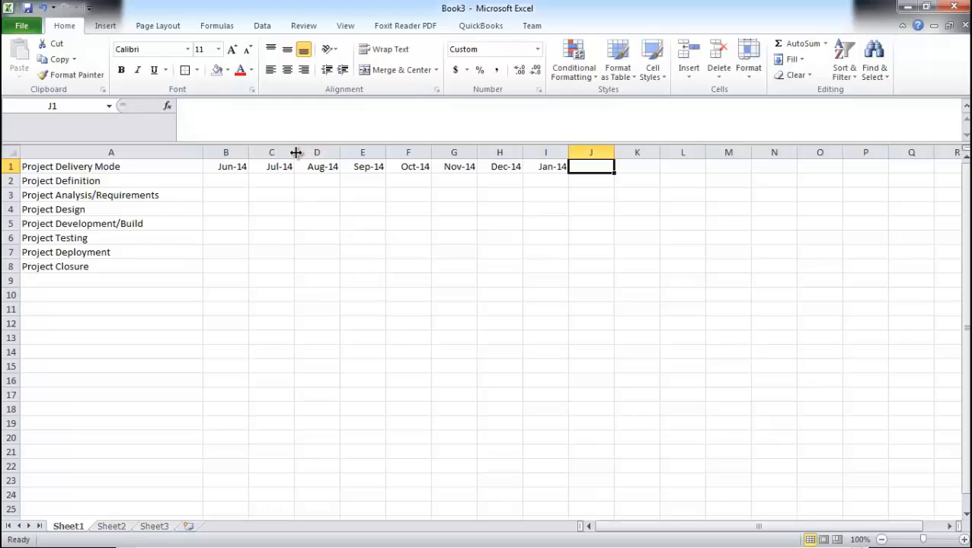
{"action": "type", "text": "Feb"}
{"action": "key", "text": "BackSpace"}
{"action": "key", "text": "BackSpace"}
{"action": "key", "text": "BackSpace"}
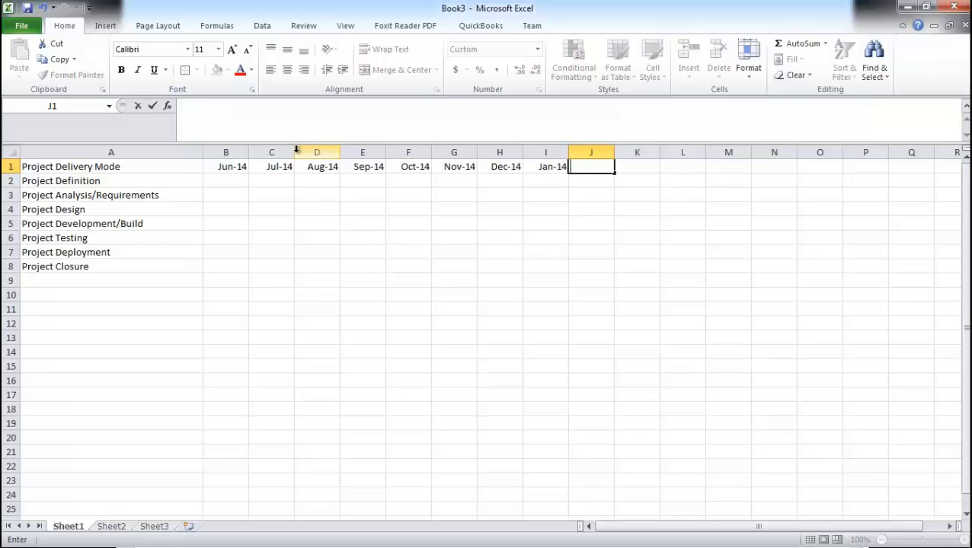
Step: Correct the I1 date to 1/1/2015 so the header reads January 2015
{"action": "left_click", "coordinate": [543, 167]}
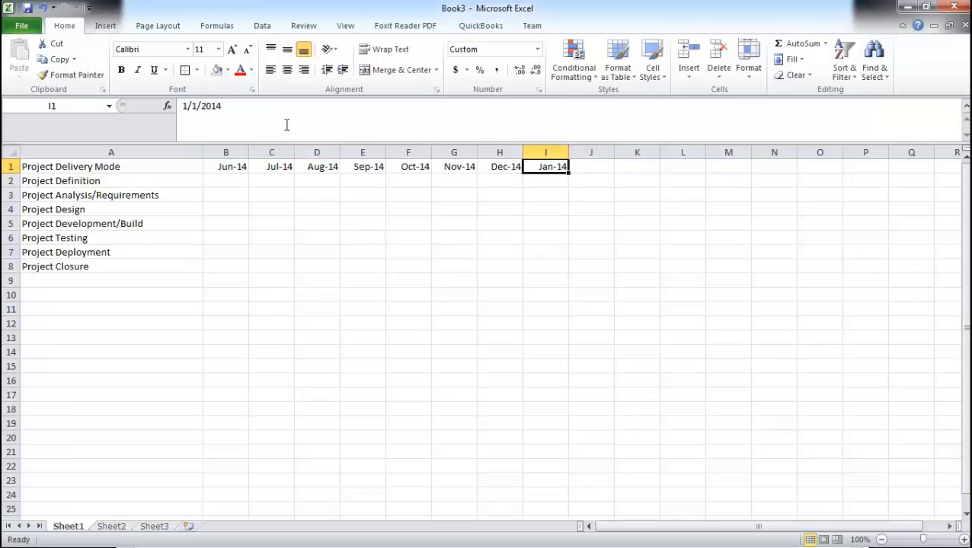
{"action": "left_click", "coordinate": [219, 107]}
{"action": "key", "text": "BackSpace"}
{"action": "type", "text": "5"}
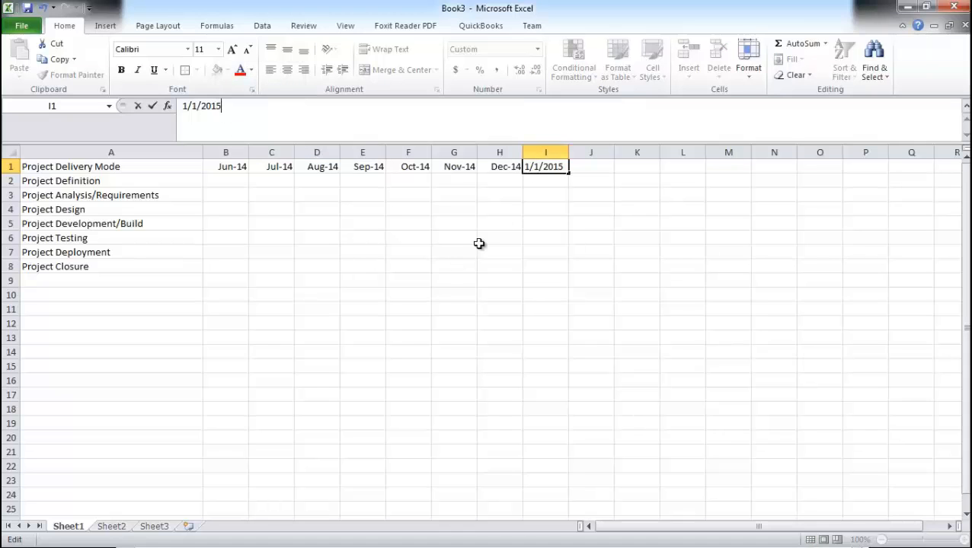
{"action": "left_click", "coordinate": [545, 195]}
Step: Enter Feb-2015 in cell J1 as the next month header
{"action": "left_click", "coordinate": [580, 166]}
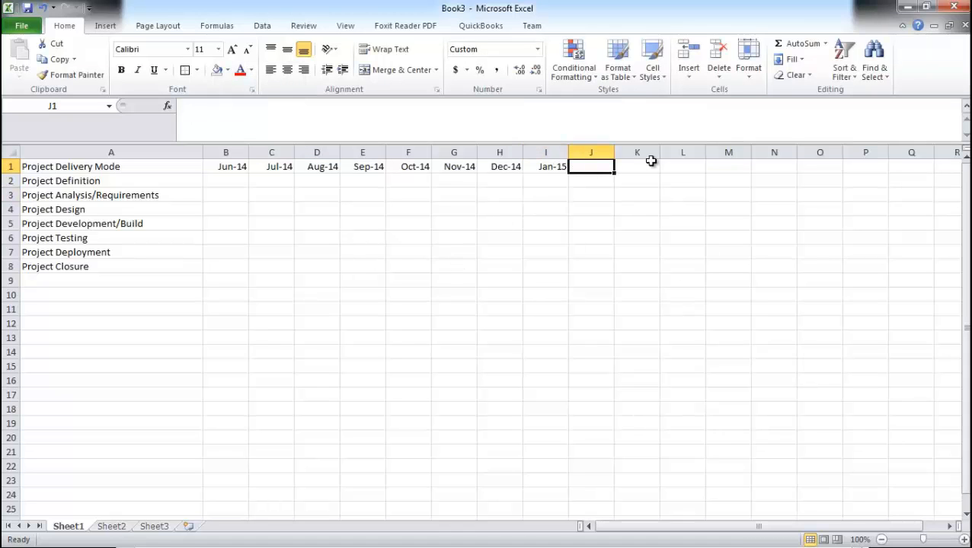
{"action": "type", "text": "Feb-201"}
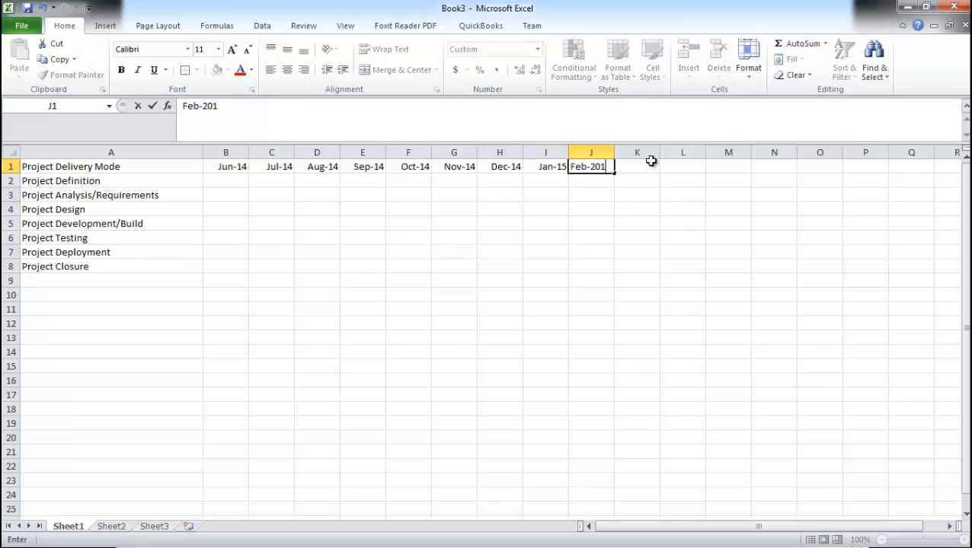
{"action": "type", "text": "5"}
{"action": "left_click", "coordinate": [651, 161]}
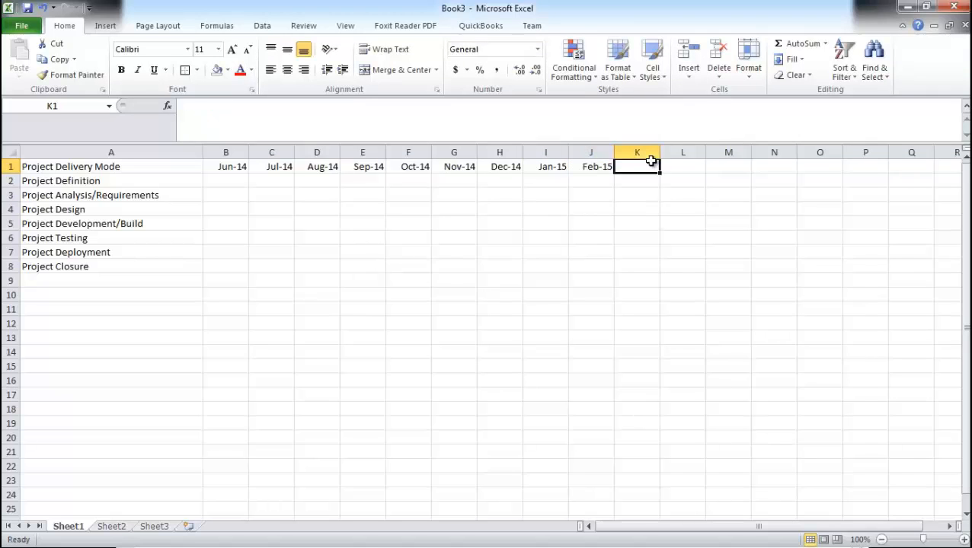
Step: Enter the month headers Mar-2015 in K1 and Apr-2015 in L1
{"action": "type", "text": "Mar-2015"}
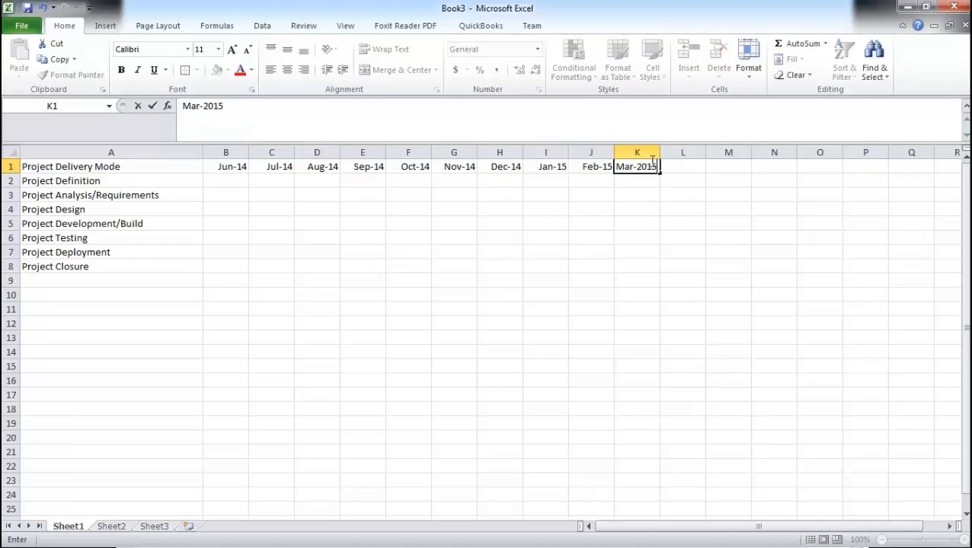
{"action": "key", "text": "Tab"}
{"action": "type", "text": "Apr"}
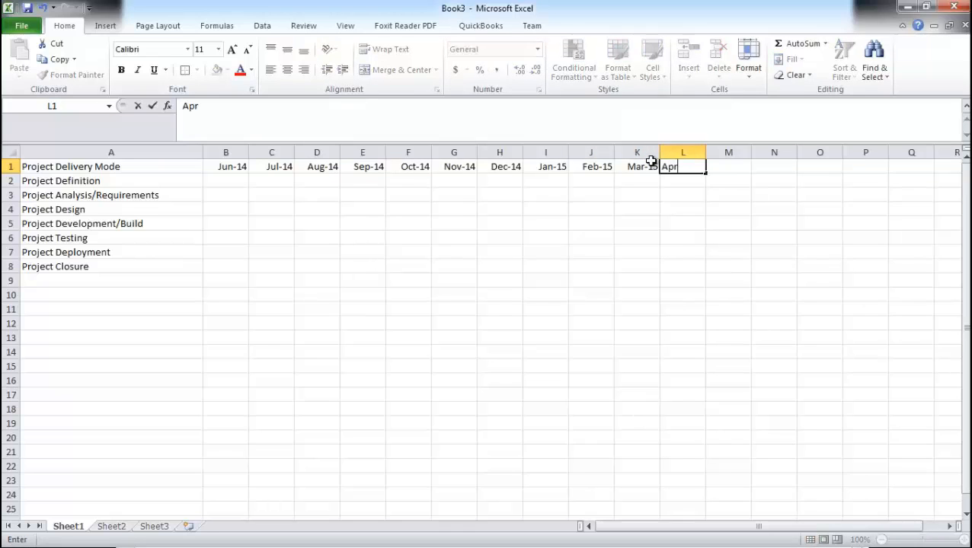
{"action": "type", "text": "-2015"}
{"action": "left_click", "coordinate": [304, 222]}
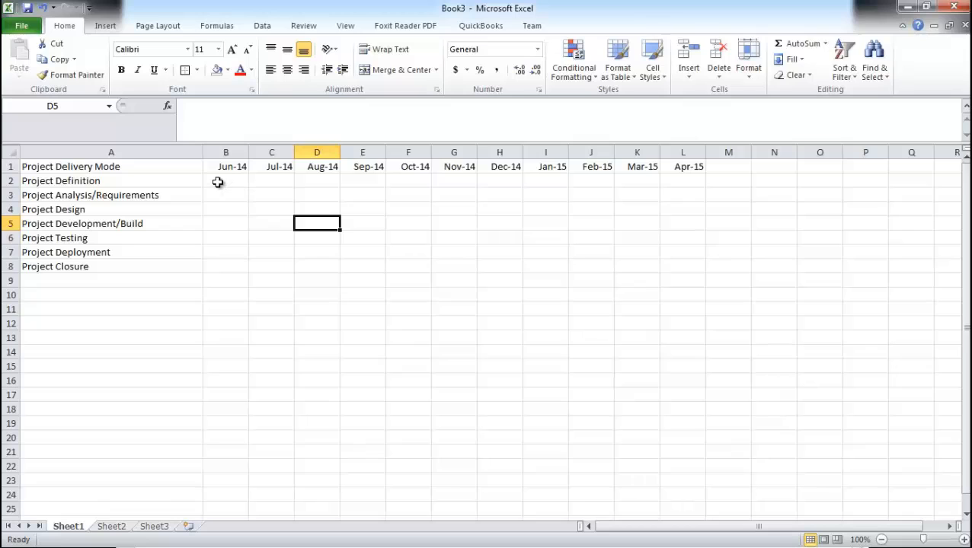
Step: Shade cells B2 to C2 for Project Definition with an aqua theme fill colour
{"action": "left_click_drag", "start_coordinate": [218, 182], "coordinate": [281, 180]}
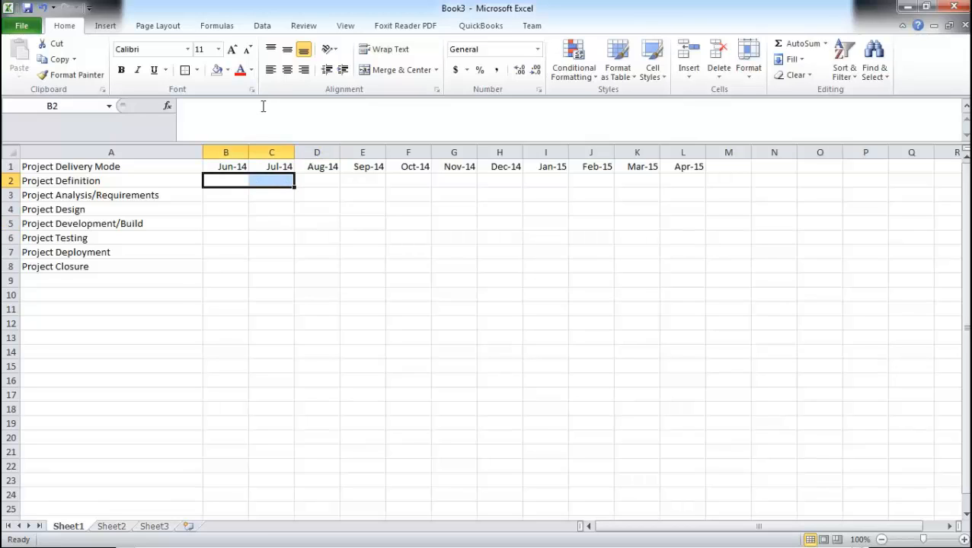
{"action": "left_click", "coordinate": [228, 70]}
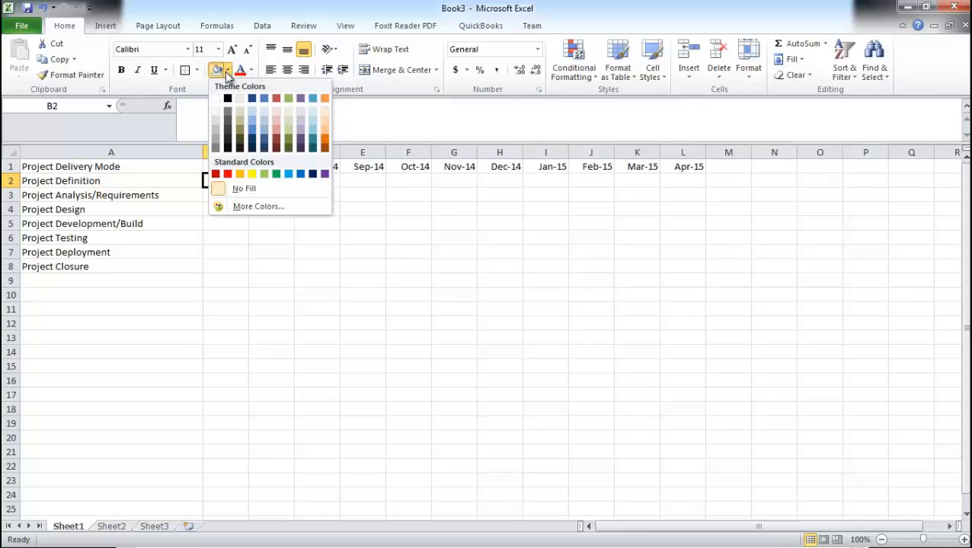
{"action": "left_click", "coordinate": [314, 99]}
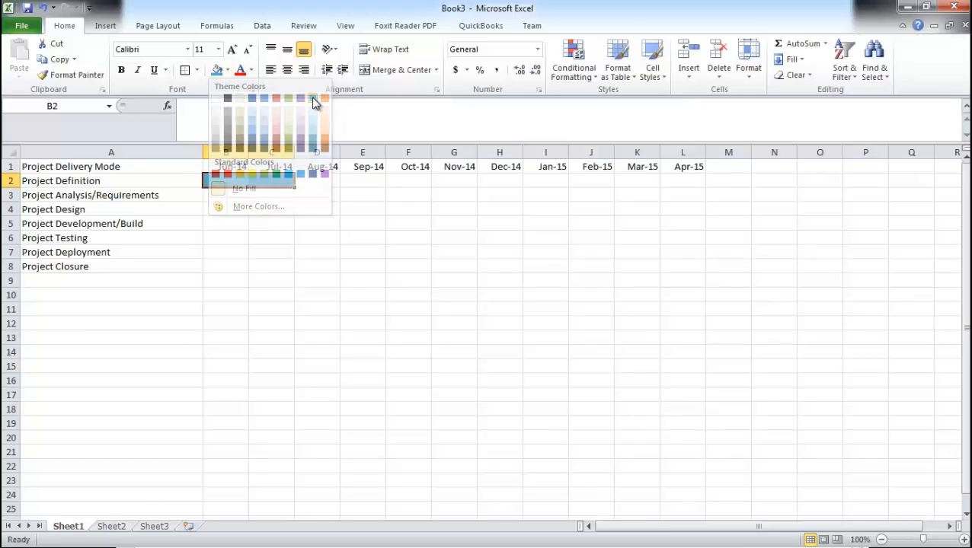
{"action": "left_click", "coordinate": [284, 234]}
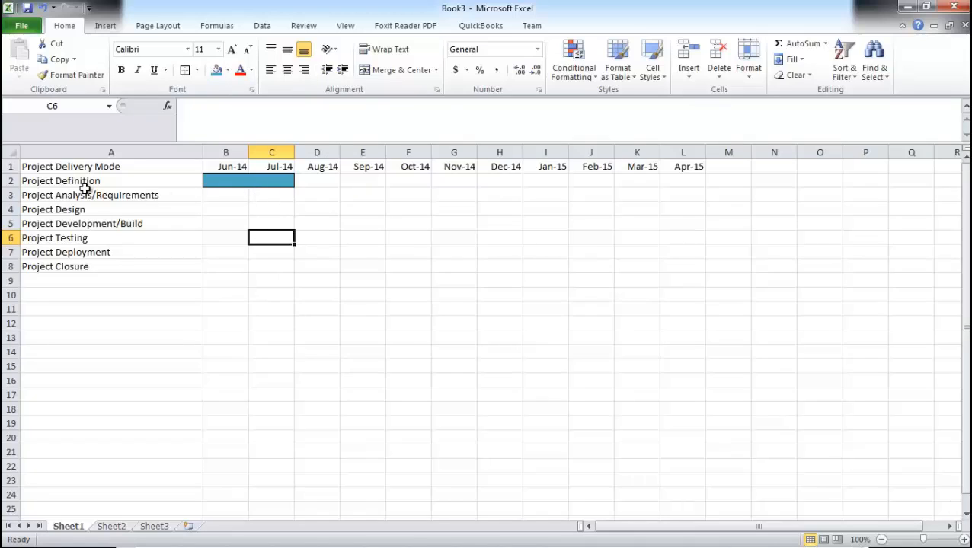
Step: Shade cells C3 to E3 for Project Analysis/Requirements with a light theme fill colour
{"action": "left_click", "coordinate": [260, 195]}
{"action": "left_click_drag", "start_coordinate": [290, 196], "coordinate": [373, 195]}
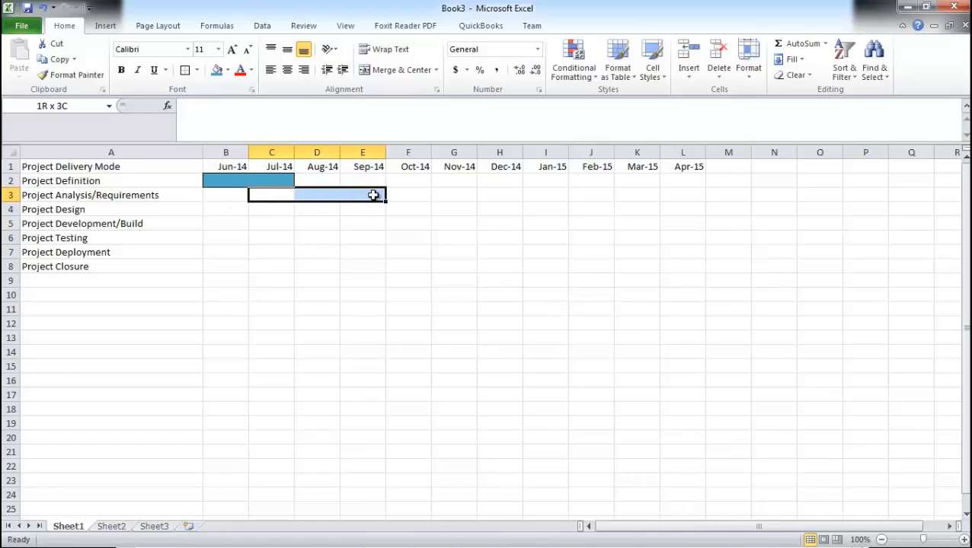
{"action": "left_click", "coordinate": [228, 70]}
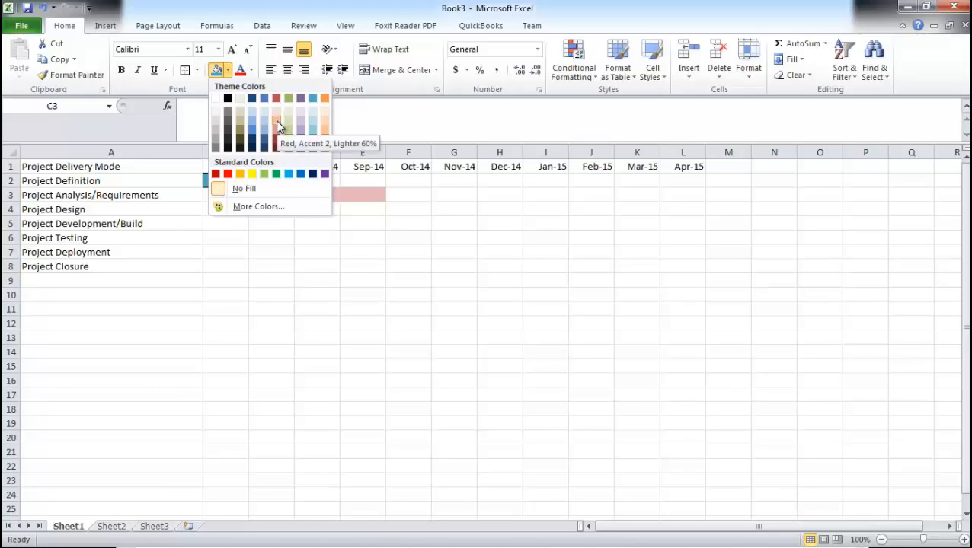
{"action": "left_click", "coordinate": [264, 126]}
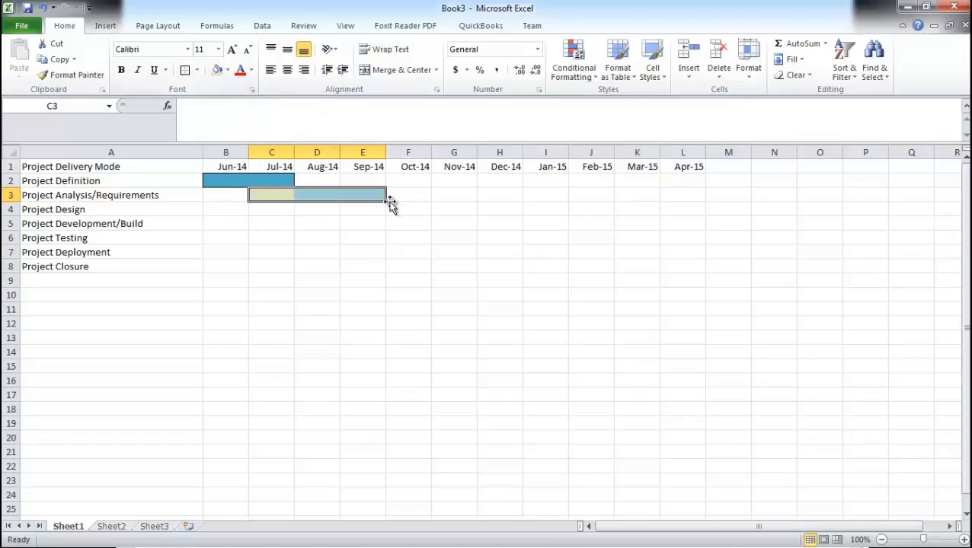
Step: Apply outside borders to the C3 to E3 bar
{"action": "left_click", "coordinate": [197, 70]}
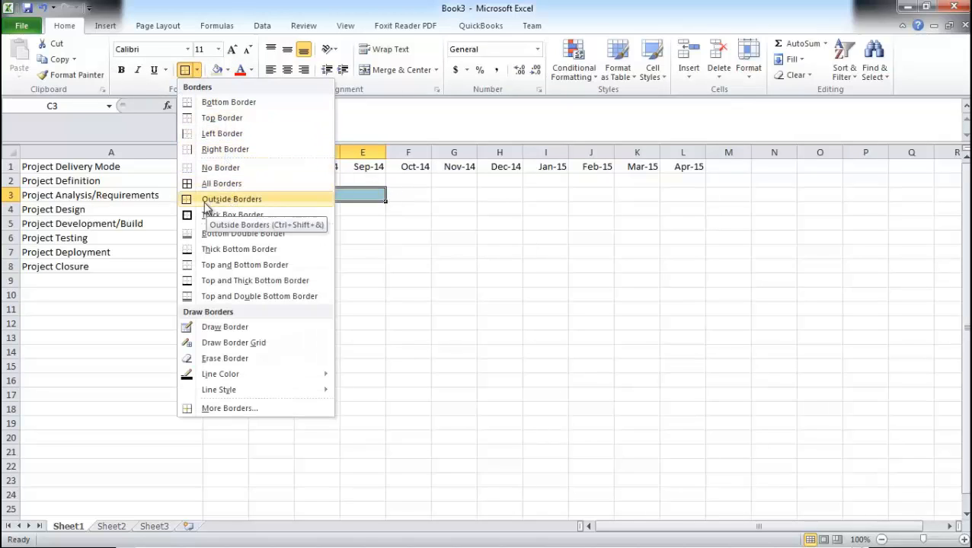
{"action": "left_click", "coordinate": [326, 203]}
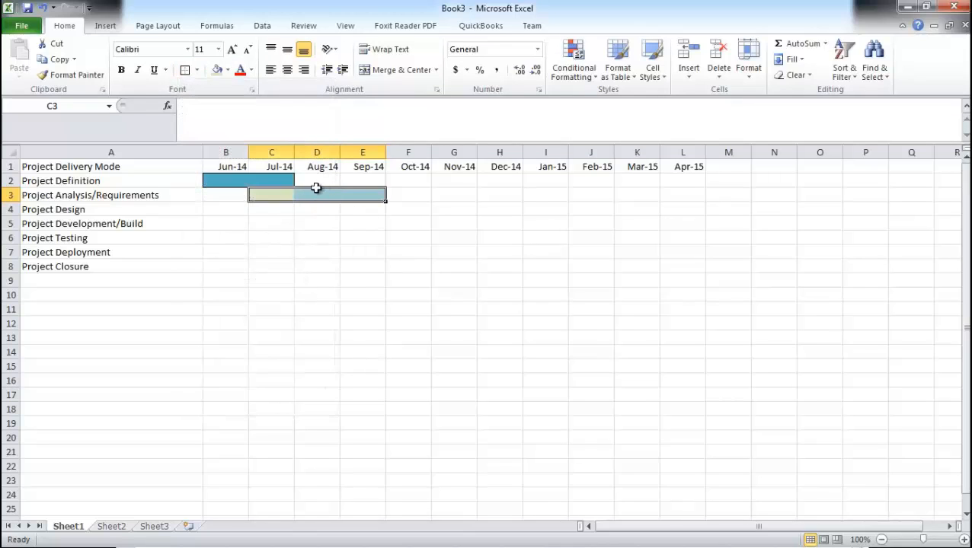
{"action": "left_click", "coordinate": [315, 224]}
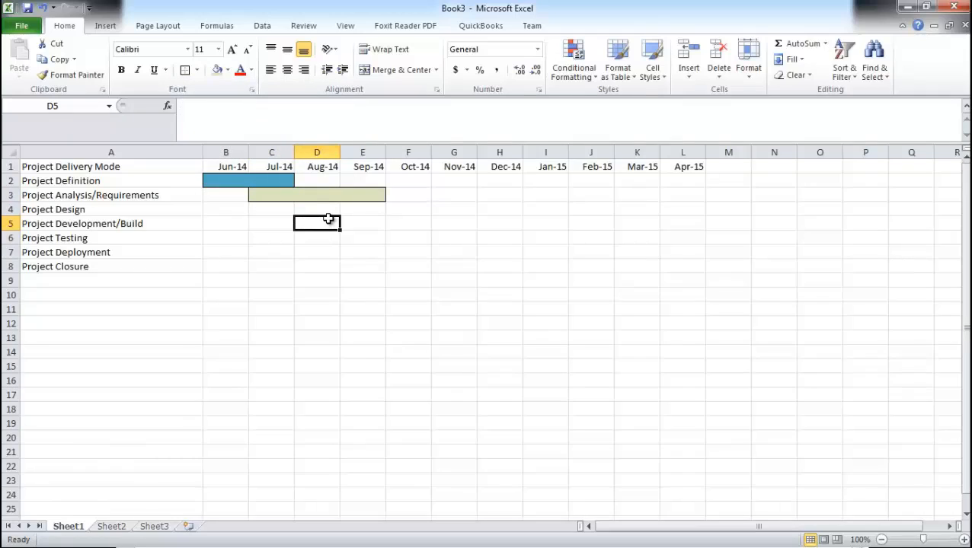
Step: Shade cells E4 to G4 for Project Design with the Red, Accent 2, Lighter 60% fill
{"action": "left_click_drag", "start_coordinate": [317, 210], "coordinate": [418, 209]}
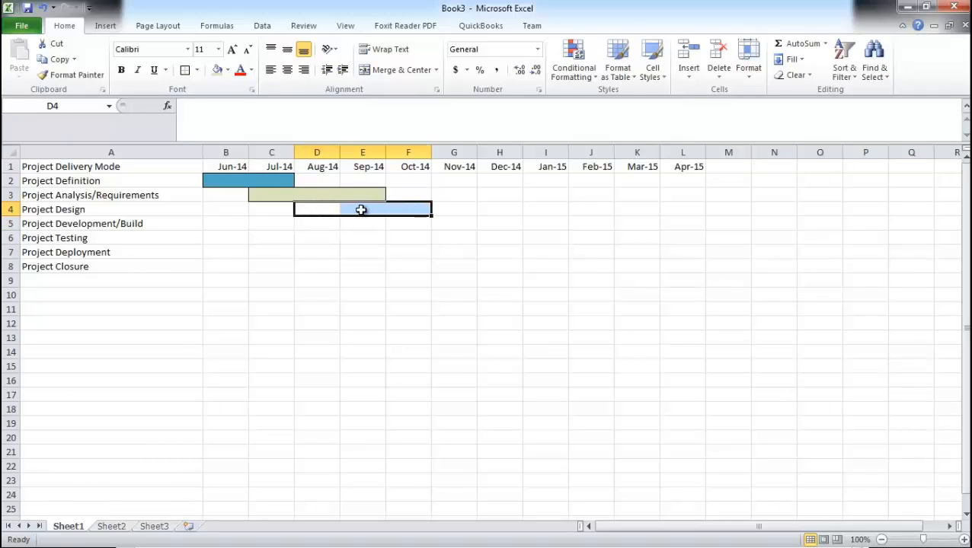
{"action": "left_click", "coordinate": [361, 210]}
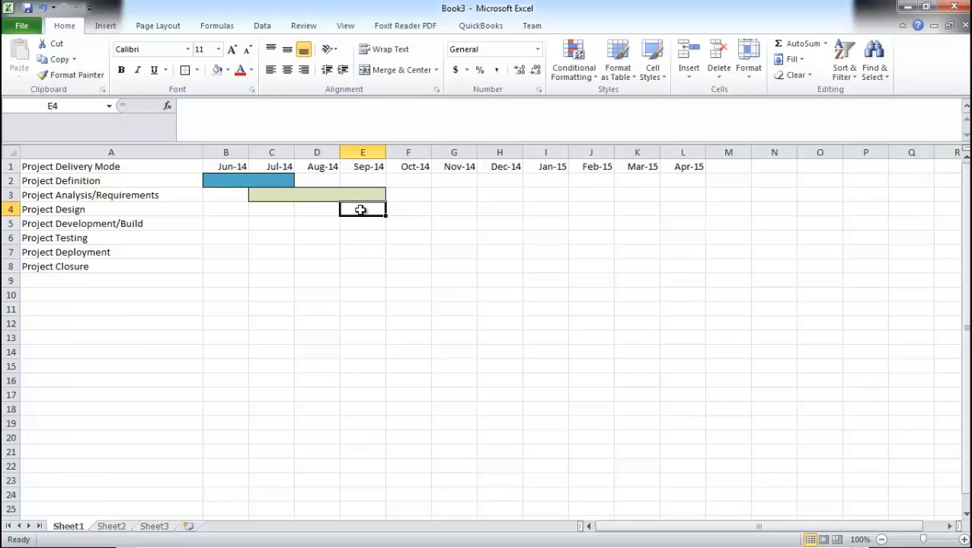
{"action": "left_click_drag", "start_coordinate": [360, 209], "coordinate": [456, 209]}
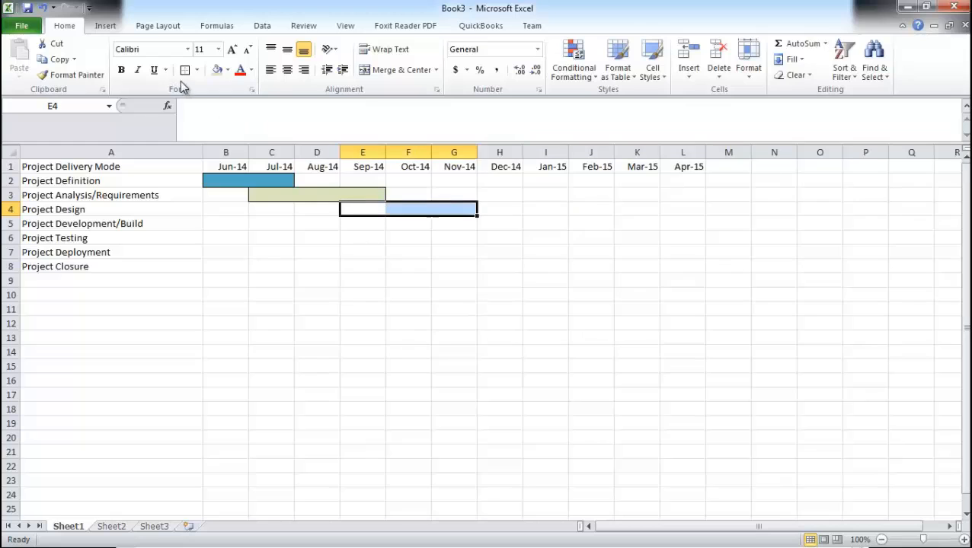
{"action": "left_click", "coordinate": [228, 69]}
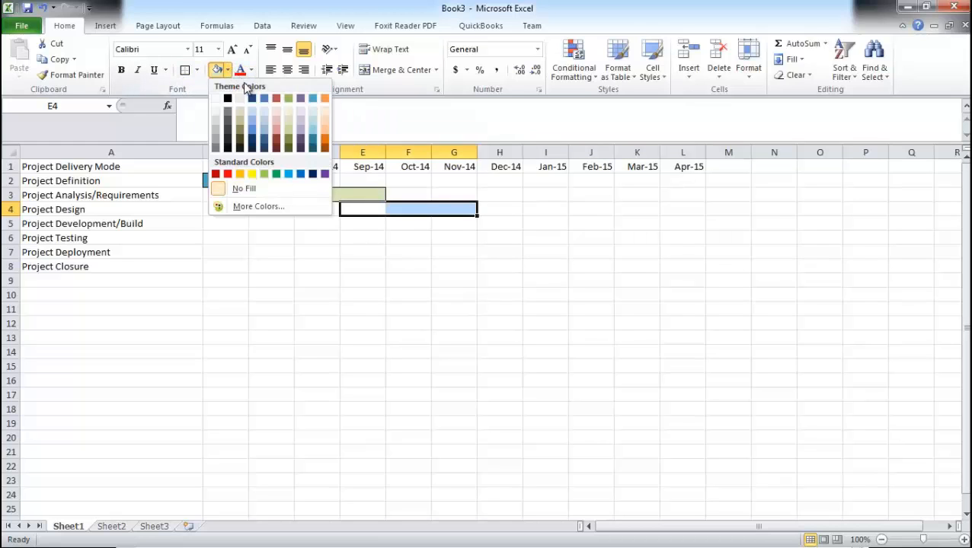
{"action": "left_click", "coordinate": [276, 121]}
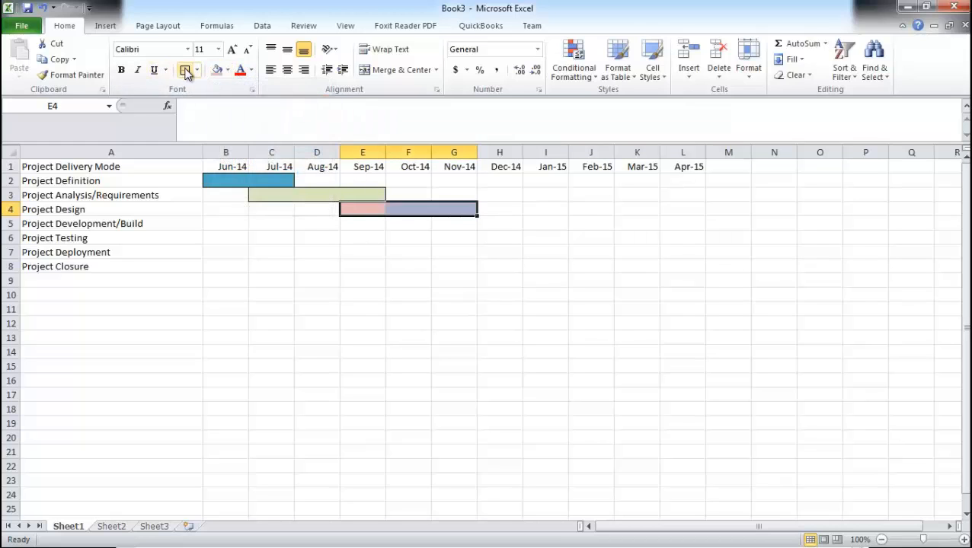
{"action": "left_click", "coordinate": [416, 223]}
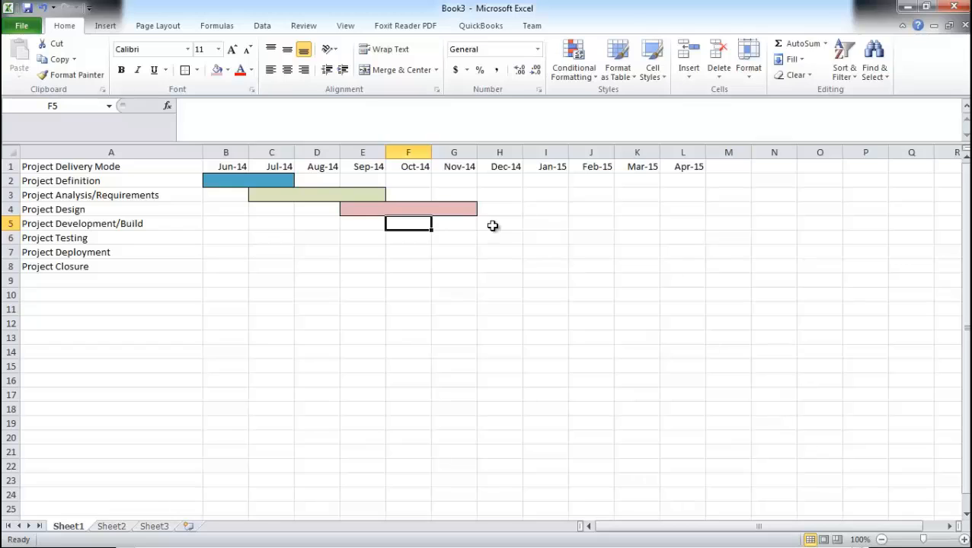
Step: Shade cells H5 to I5 for Project Development/Build with a light blue theme fill and apply outside borders
{"action": "left_click_drag", "start_coordinate": [493, 226], "coordinate": [540, 224]}
{"action": "left_click", "coordinate": [227, 70]}
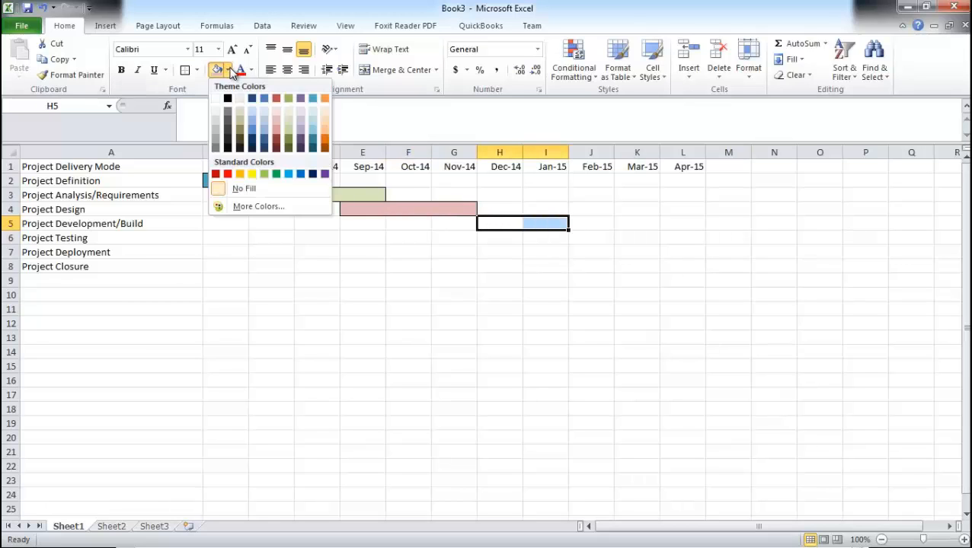
{"action": "left_click", "coordinate": [262, 130]}
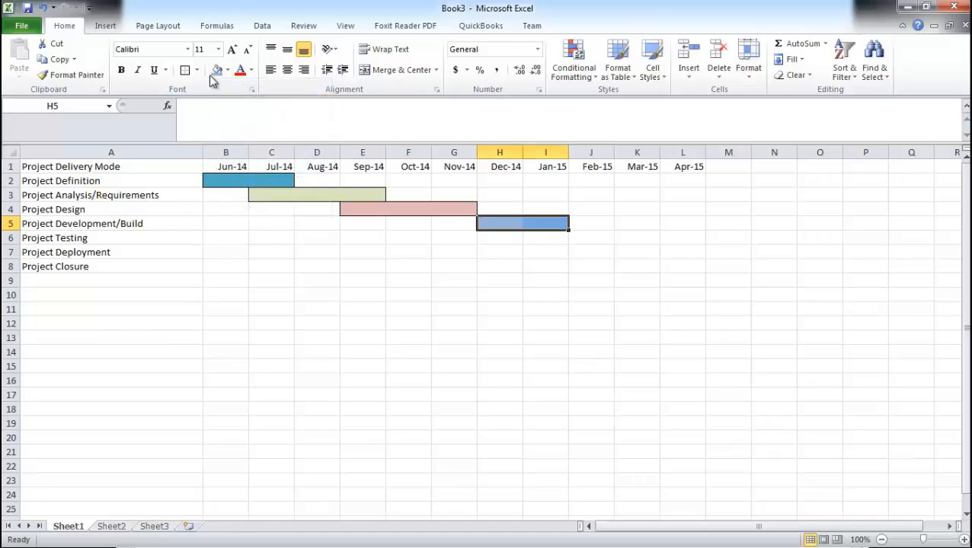
{"action": "left_click", "coordinate": [186, 71]}
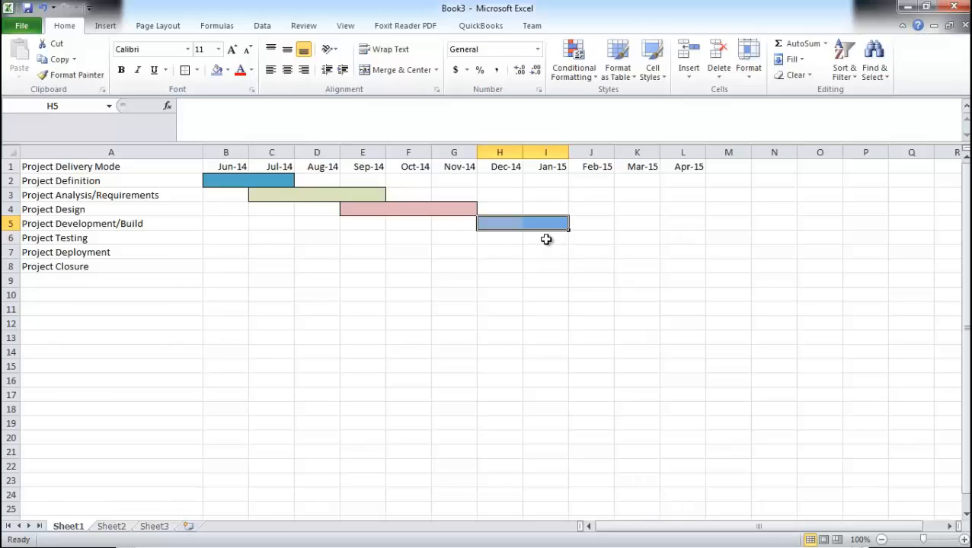
Step: Shade cells I6 to J6 for Project Testing with the Purple, Accent 4, Darker 25% fill
{"action": "left_click_drag", "start_coordinate": [544, 237], "coordinate": [589, 238]}
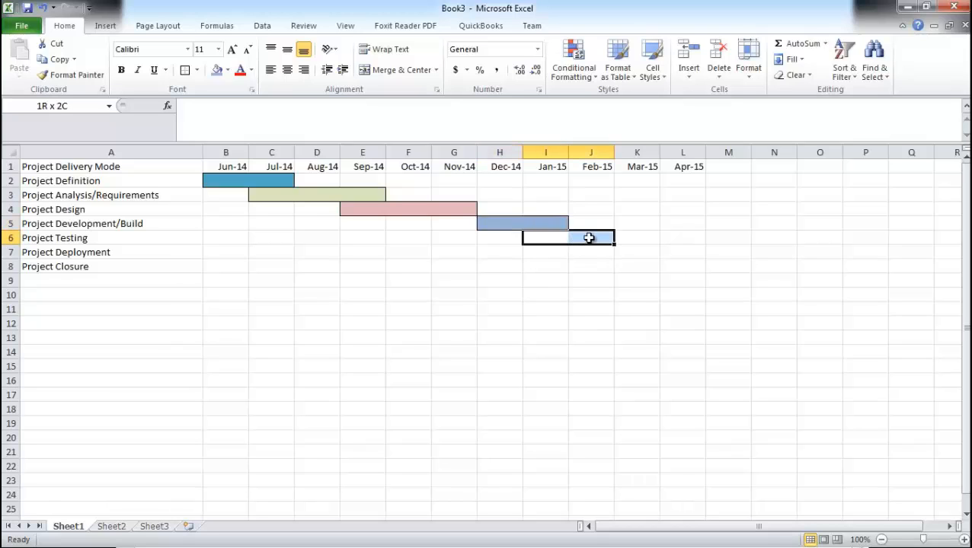
{"action": "left_click", "coordinate": [227, 70]}
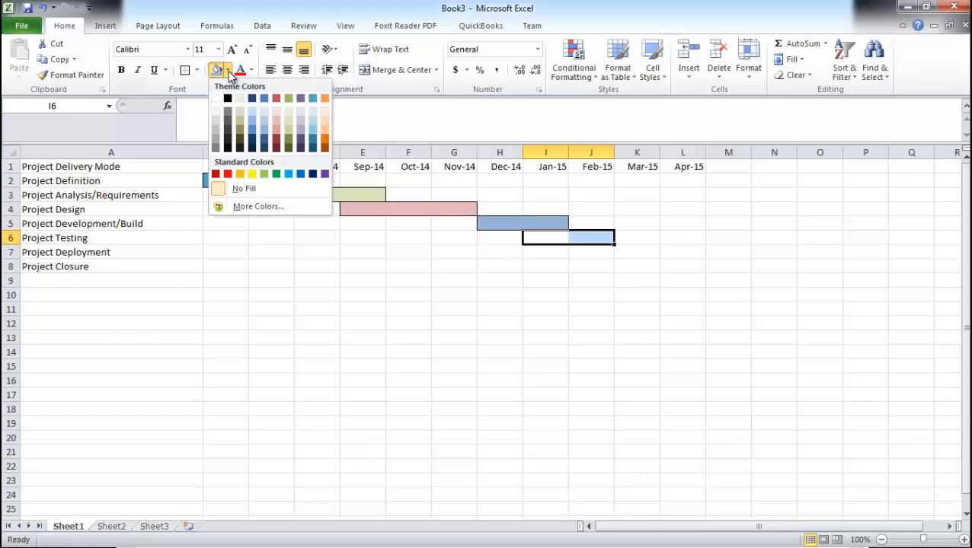
{"action": "left_click", "coordinate": [299, 139]}
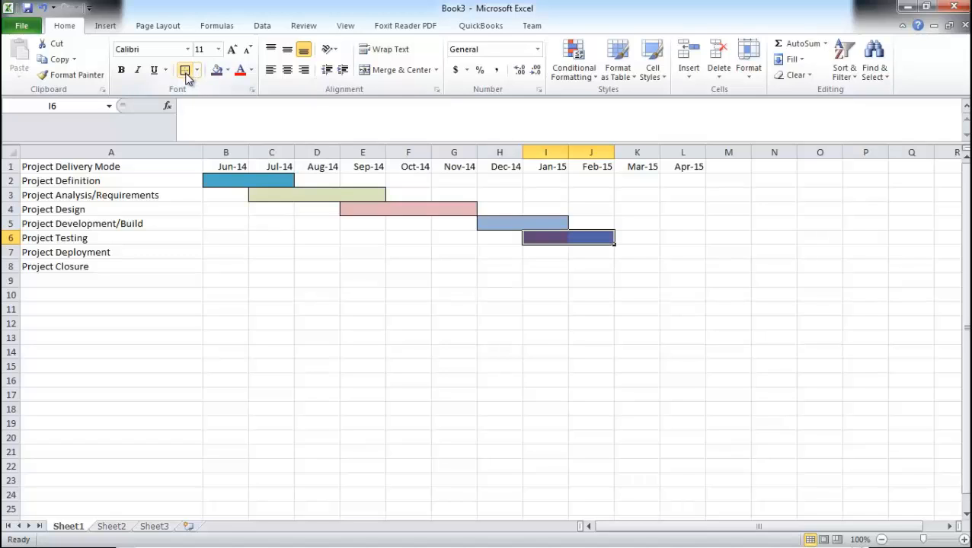
Step: Shade cell K7 for Project Deployment with a dark orange theme fill colour
{"action": "left_click", "coordinate": [634, 253]}
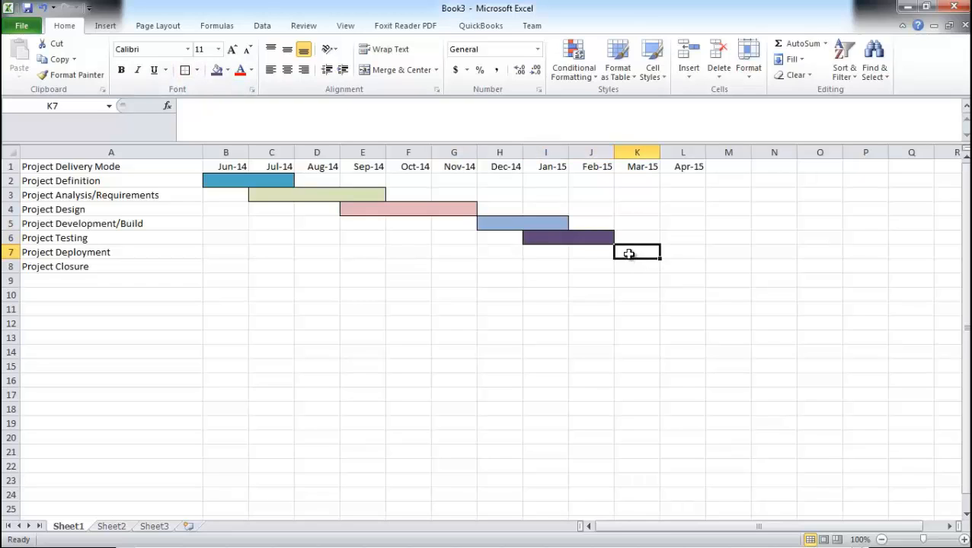
{"action": "left_click", "coordinate": [228, 70]}
{"action": "left_click", "coordinate": [328, 148]}
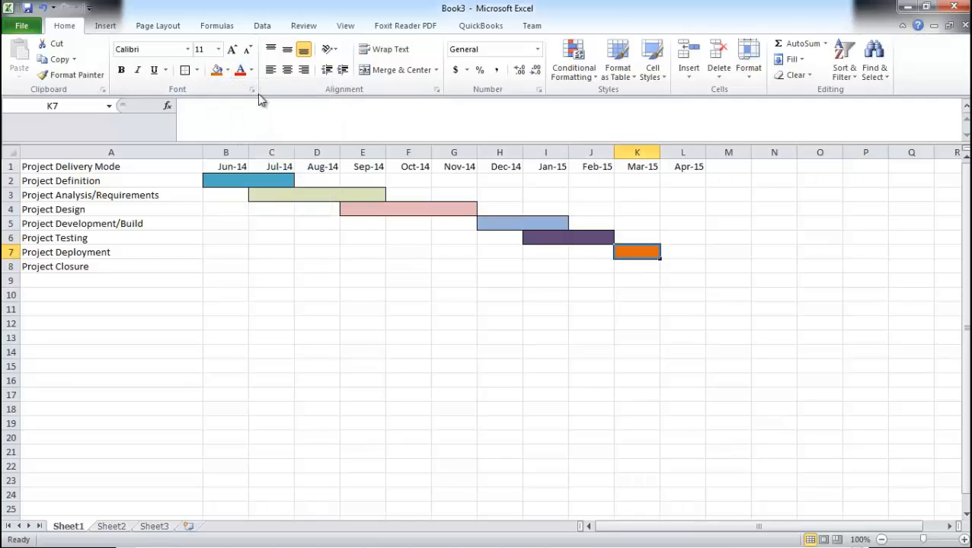
Step: Shade cell L8 for Project Closure with a light orange theme fill colour
{"action": "left_click", "coordinate": [683, 263]}
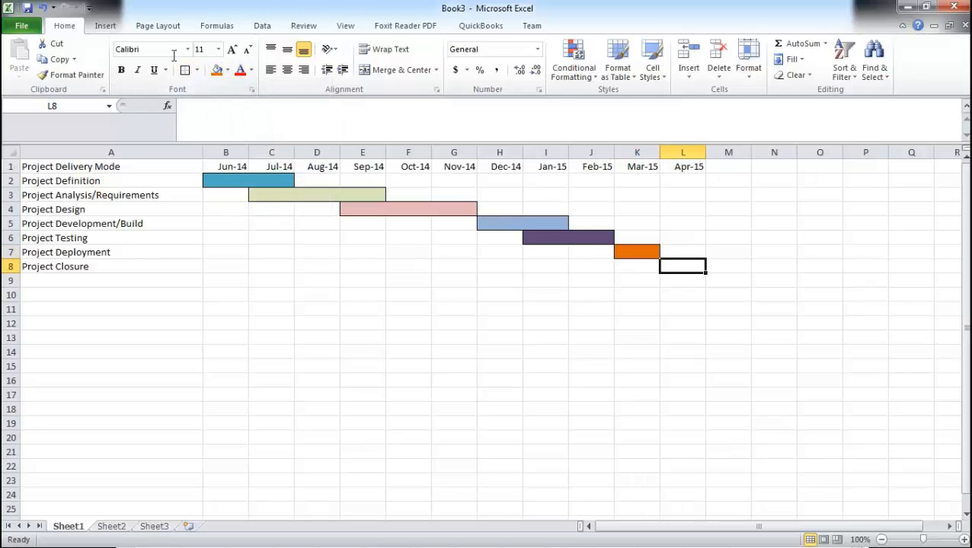
{"action": "left_click", "coordinate": [227, 70]}
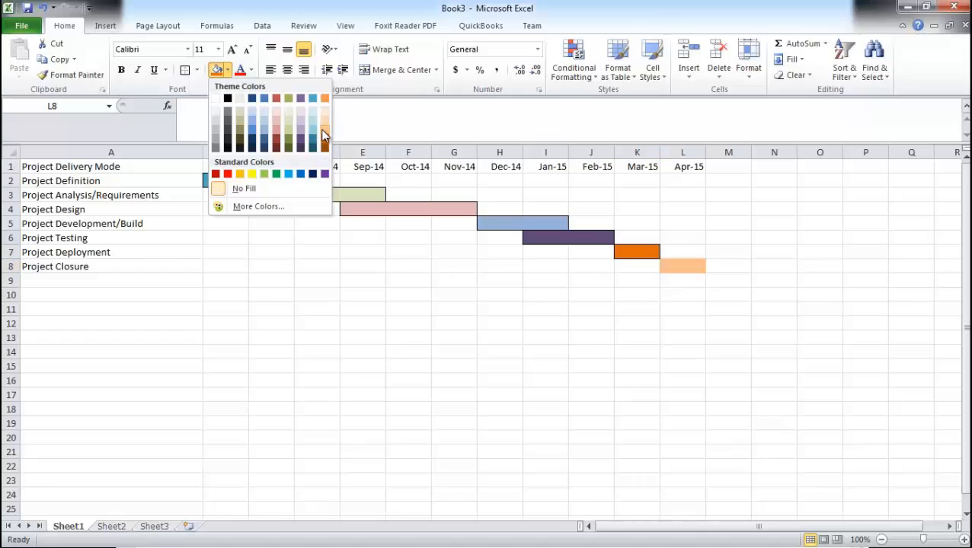
{"action": "left_click", "coordinate": [324, 135]}
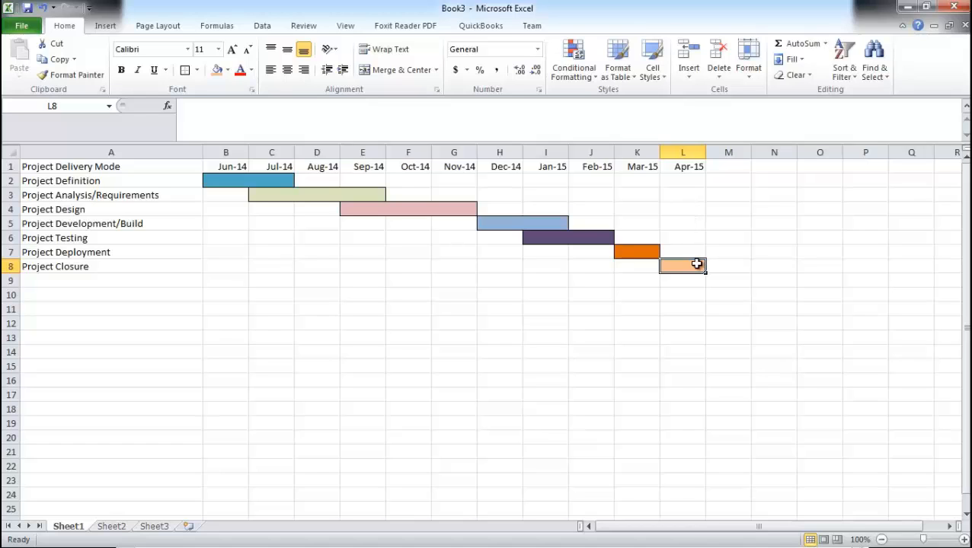
Step: Select the whole timeline table from A1 to L8
{"action": "left_click", "coordinate": [644, 281]}
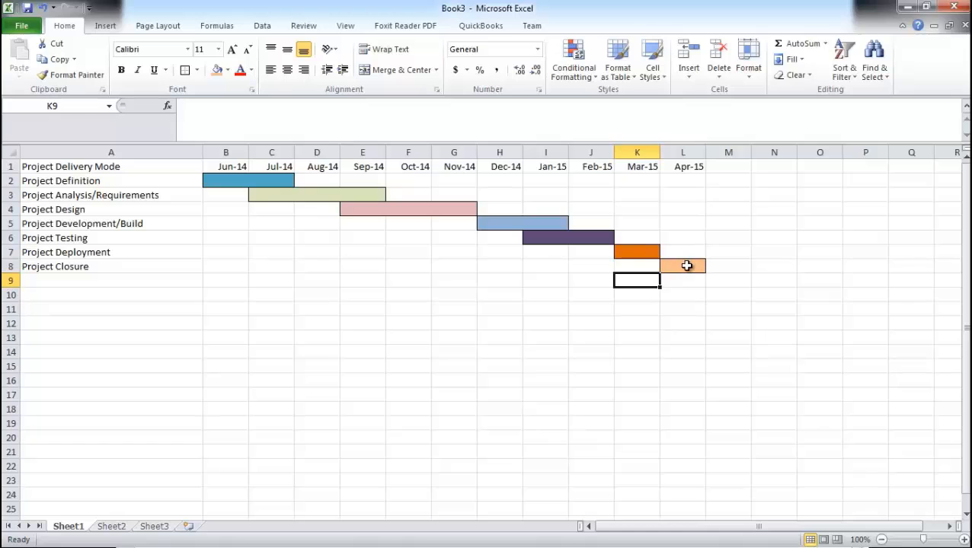
{"action": "left_click_drag", "start_coordinate": [686, 265], "coordinate": [57, 178]}
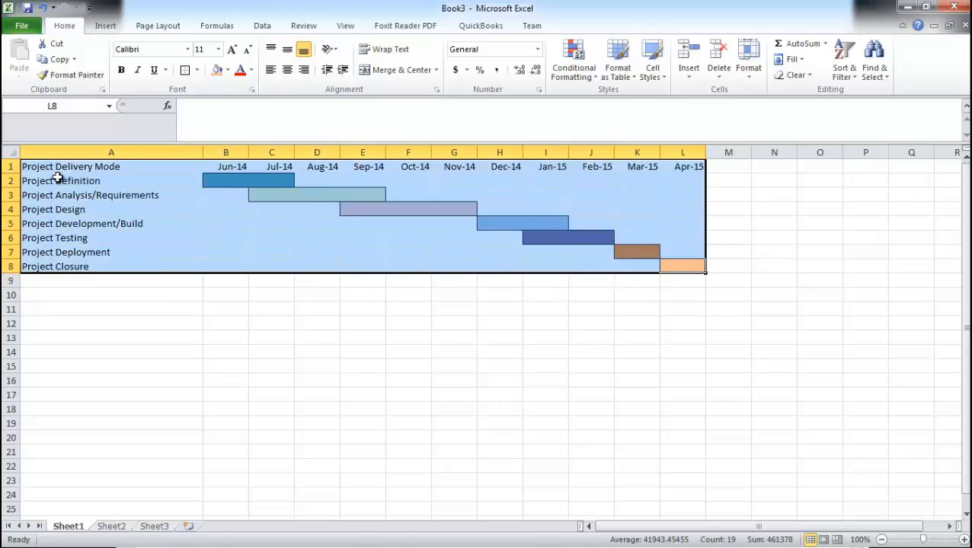